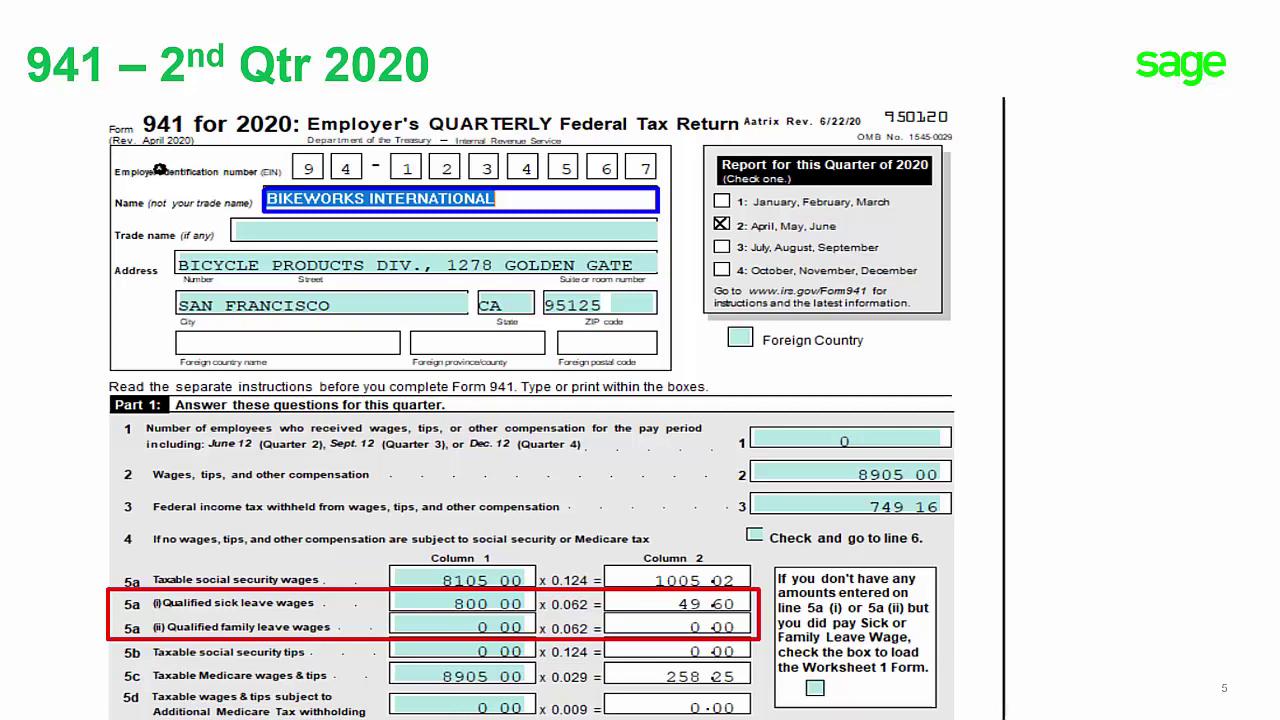
Step: Advance the presentation from the slide 5 Form 941 example to the slide 6 Worksheet 1 slide
key("Right")
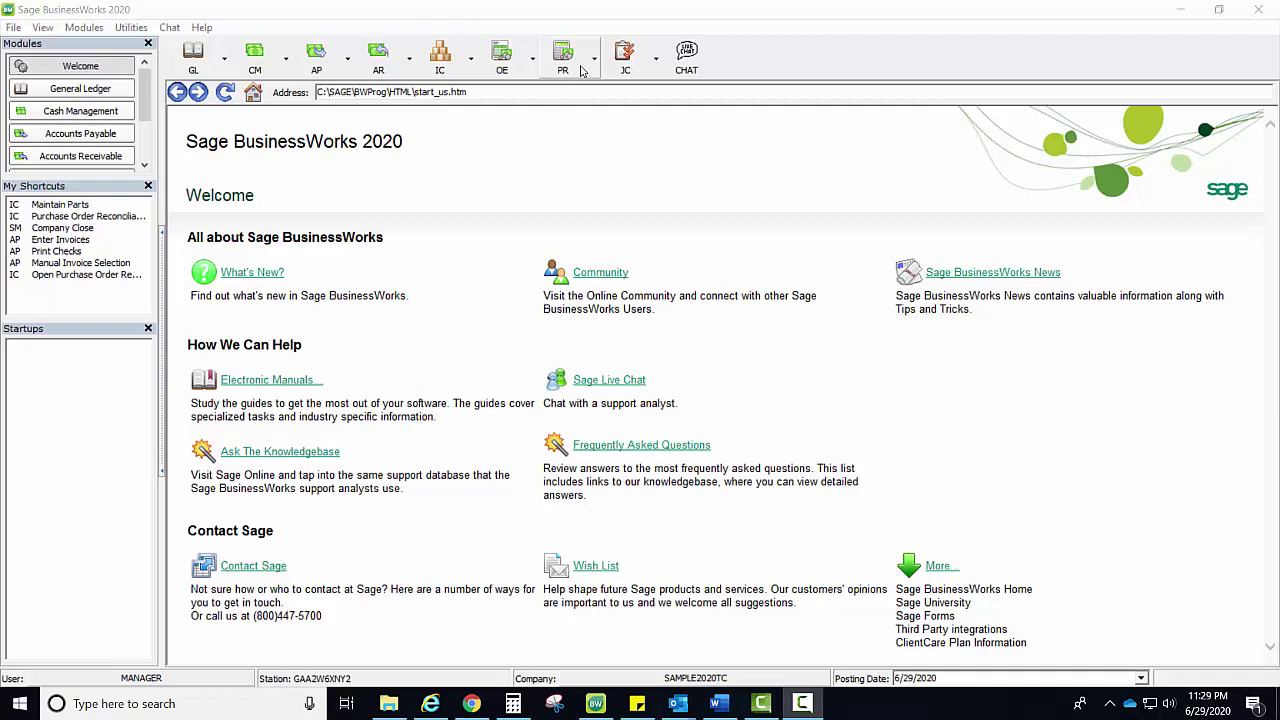
Step: Generate the 2020 Form 941 for 2nd Quarter through PR Enhanced Tax Reporting and eFiling
left_click(580, 70)
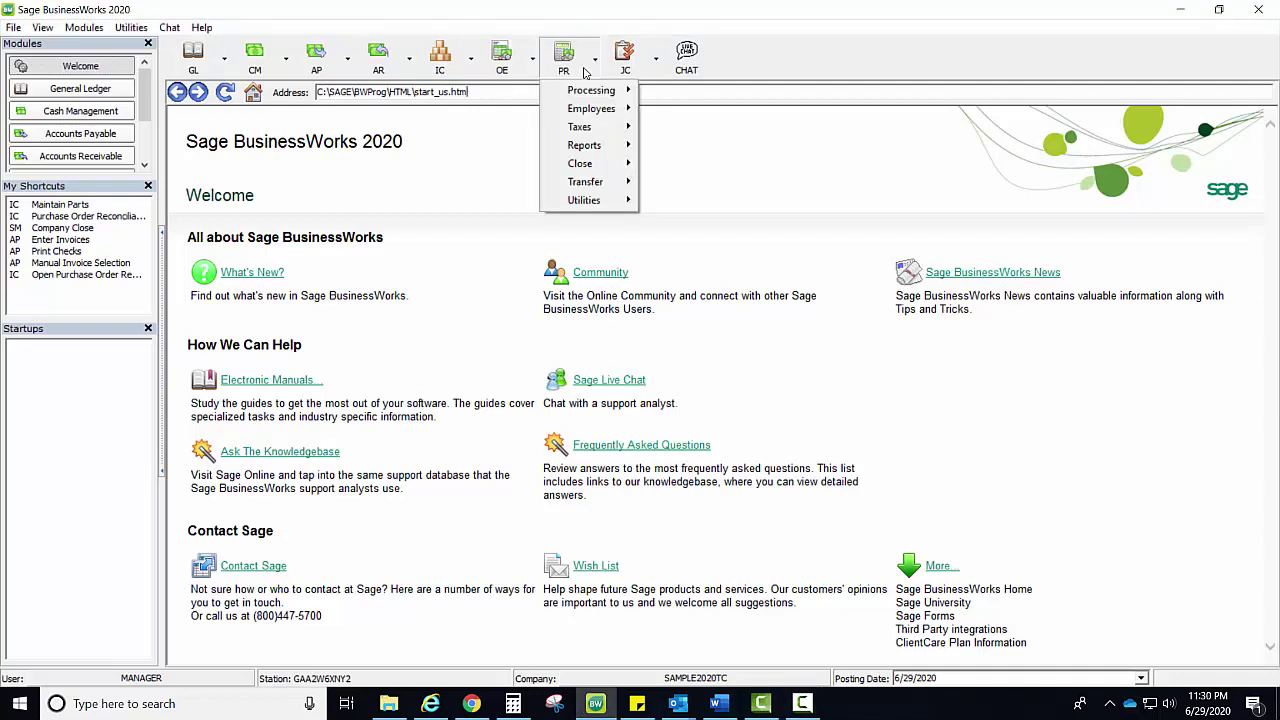
mouse_move(600, 128)
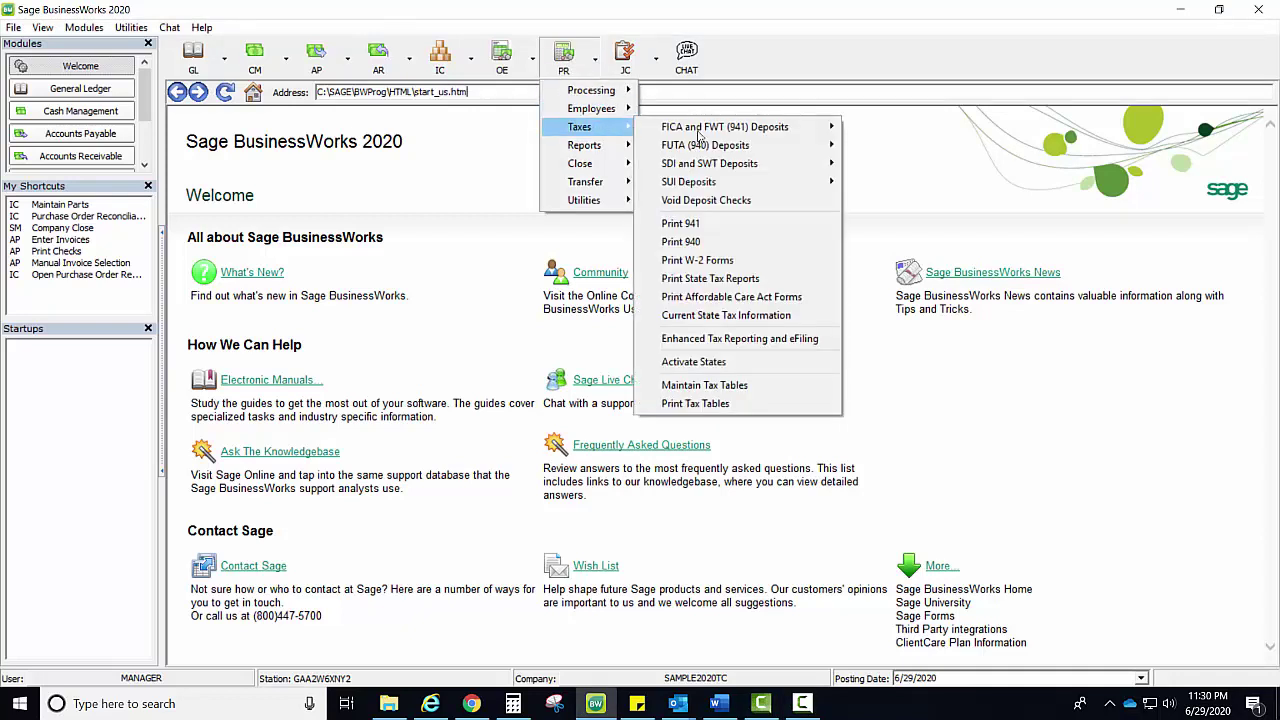
left_click(720, 225)
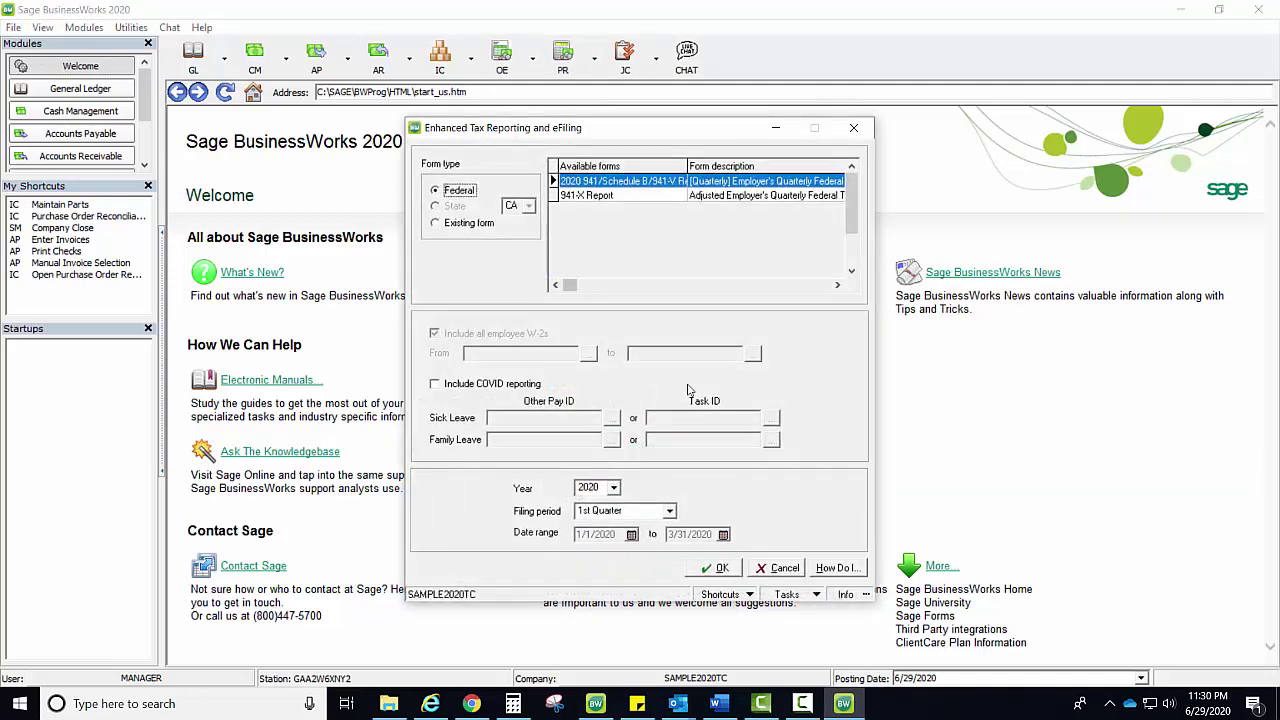
left_click(669, 511)
left_click(620, 537)
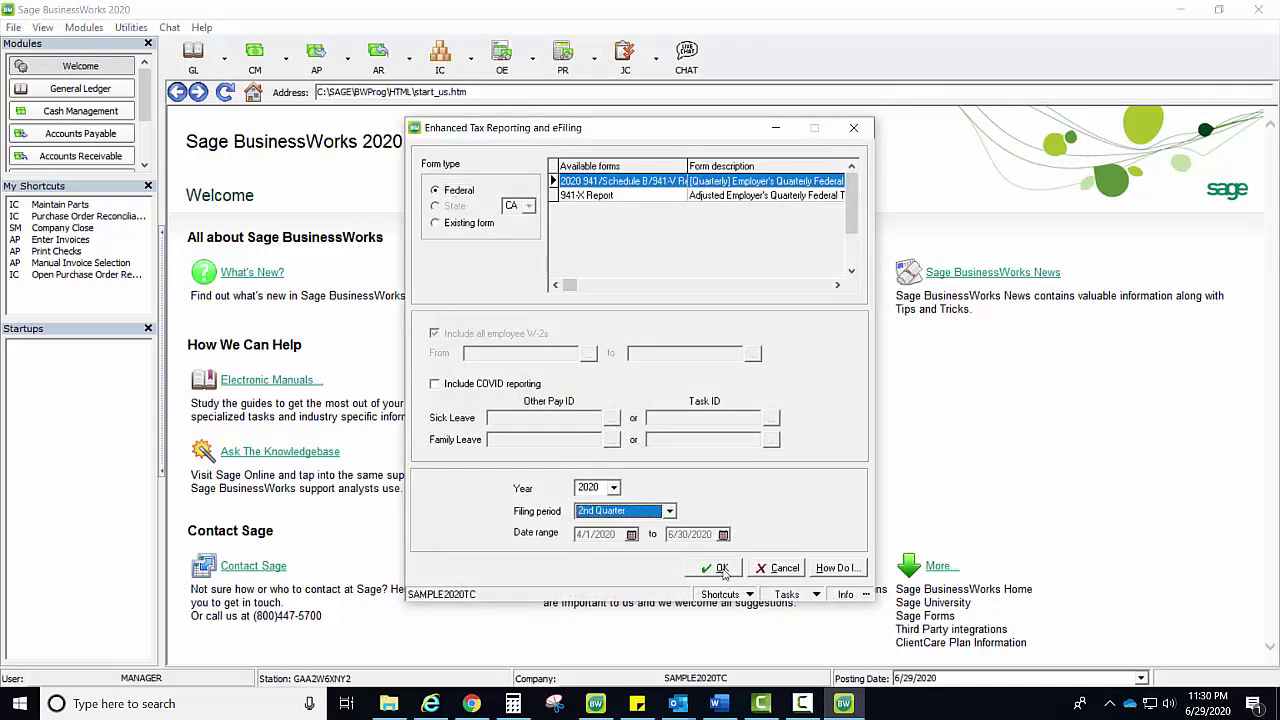
left_click(721, 569)
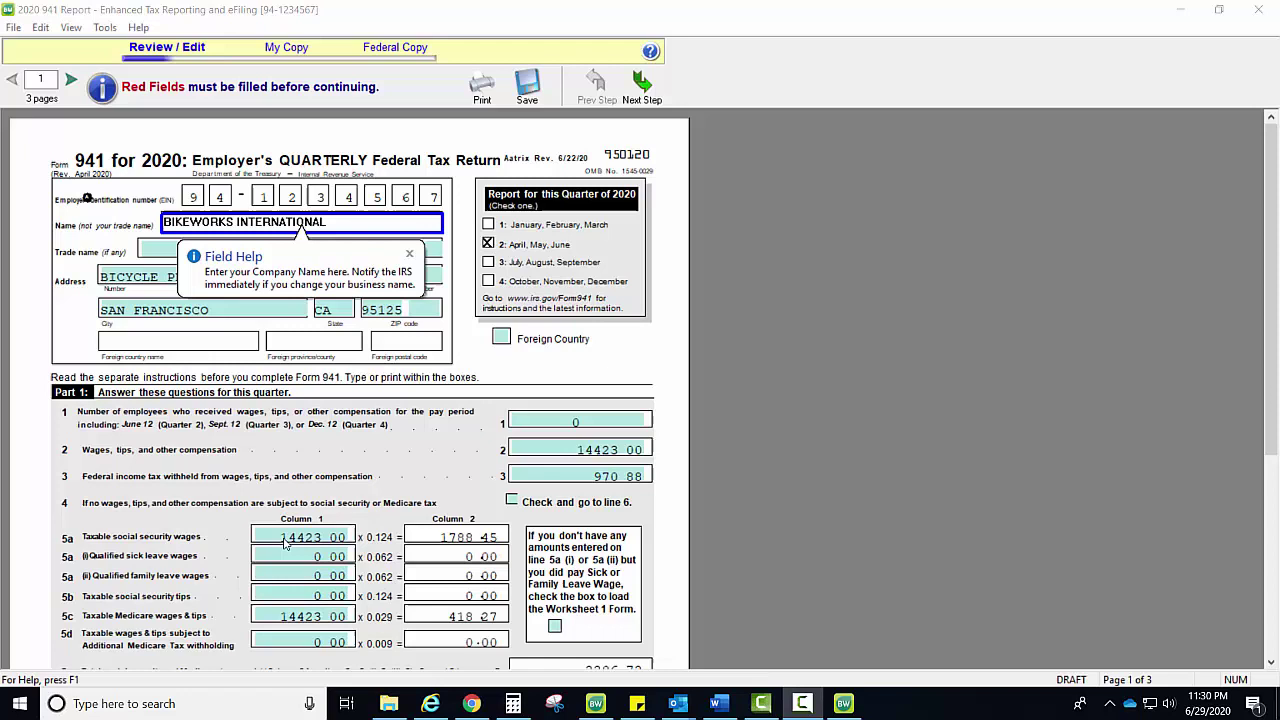
Step: Inspect line 5a taxable social security wages and dismiss its Field Help note
left_click(286, 539)
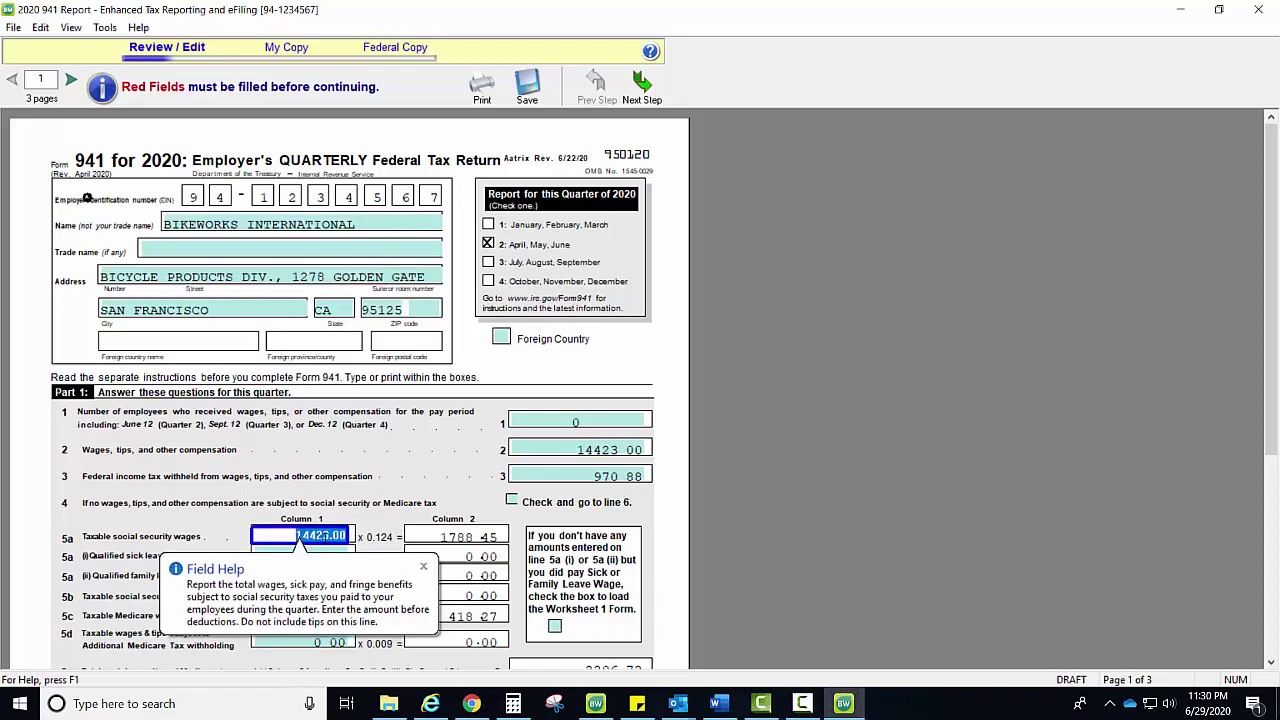
left_click(424, 568)
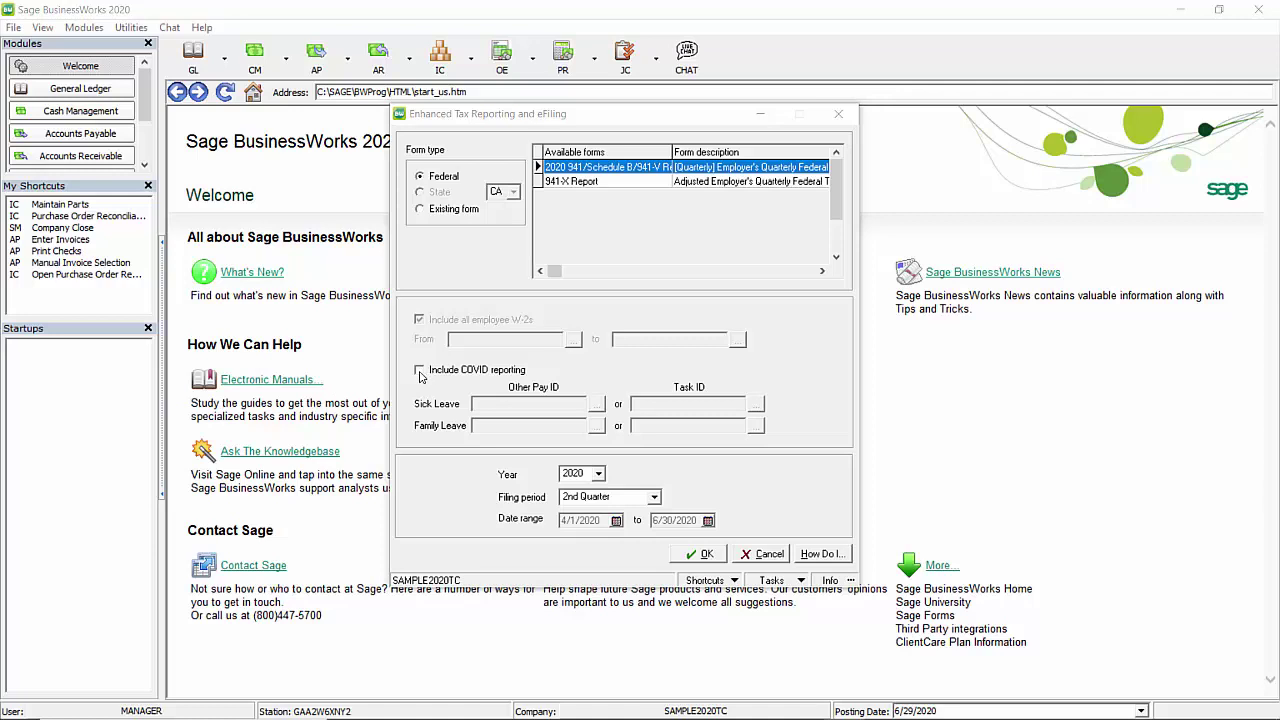
Step: Regenerate the Q2 941 with COVID reporting on and sick leave mapped to task EMPCOVID
left_click(420, 371)
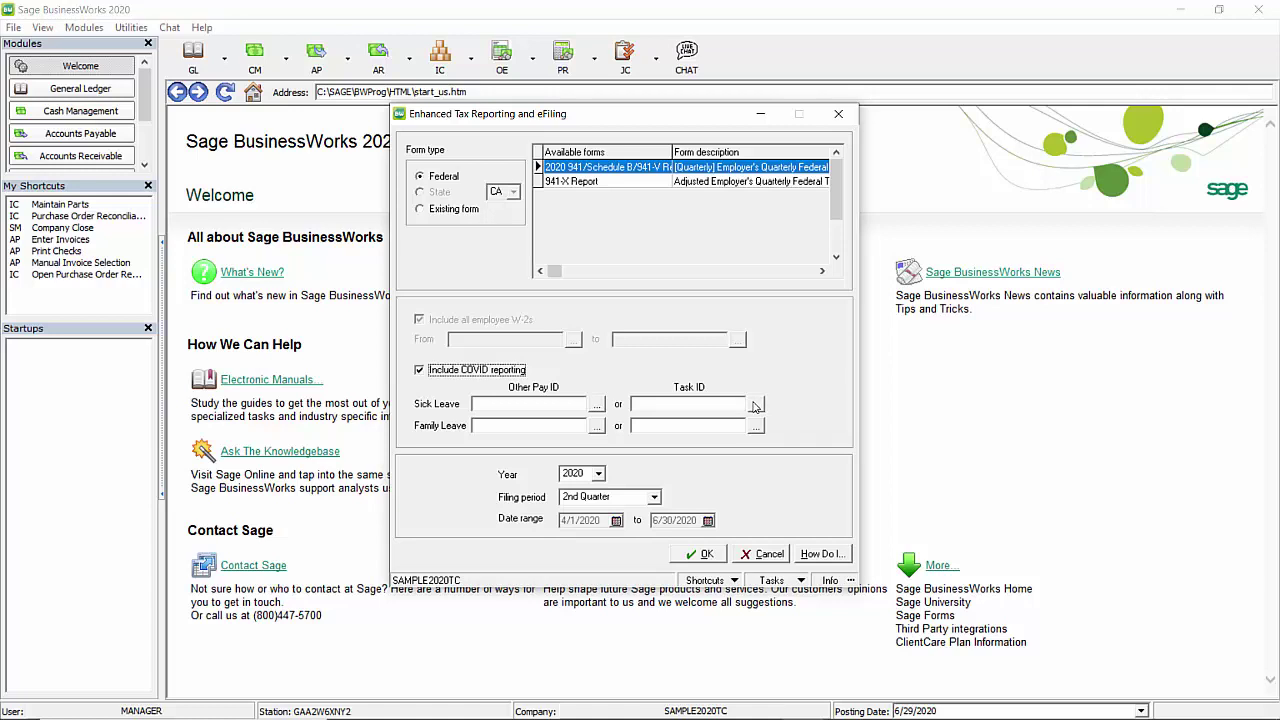
left_click(755, 404)
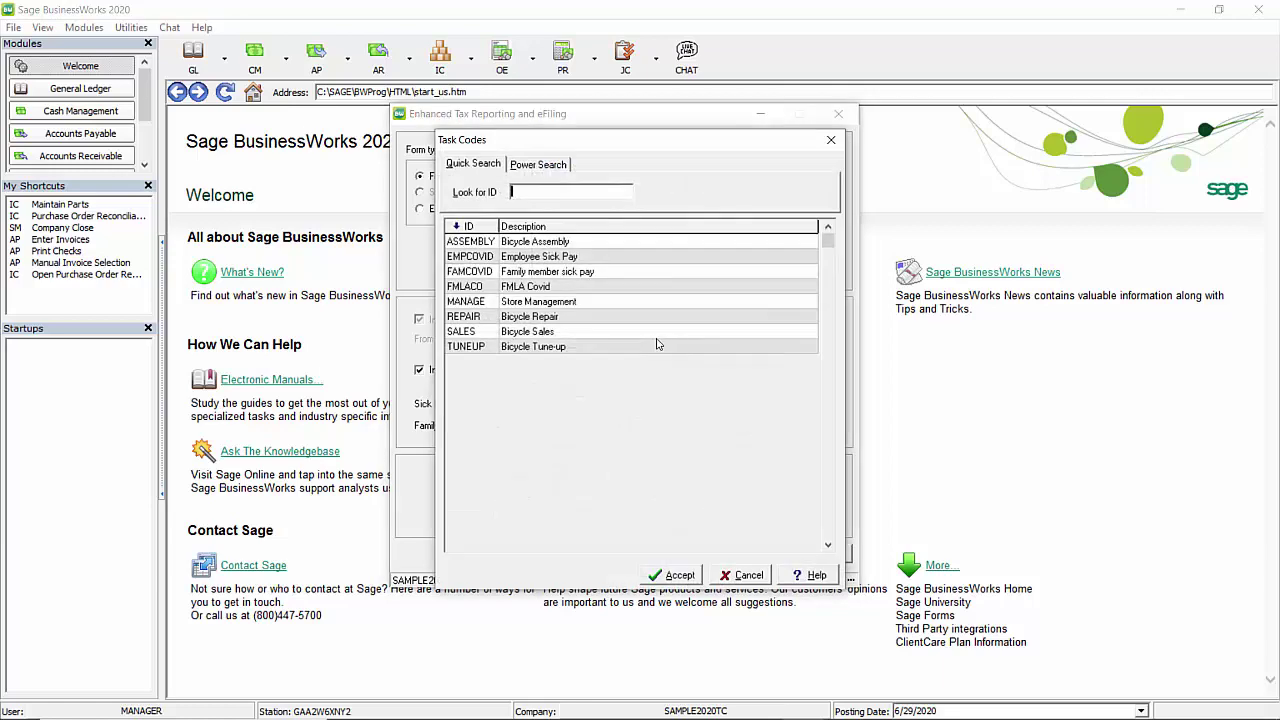
left_click(522, 258)
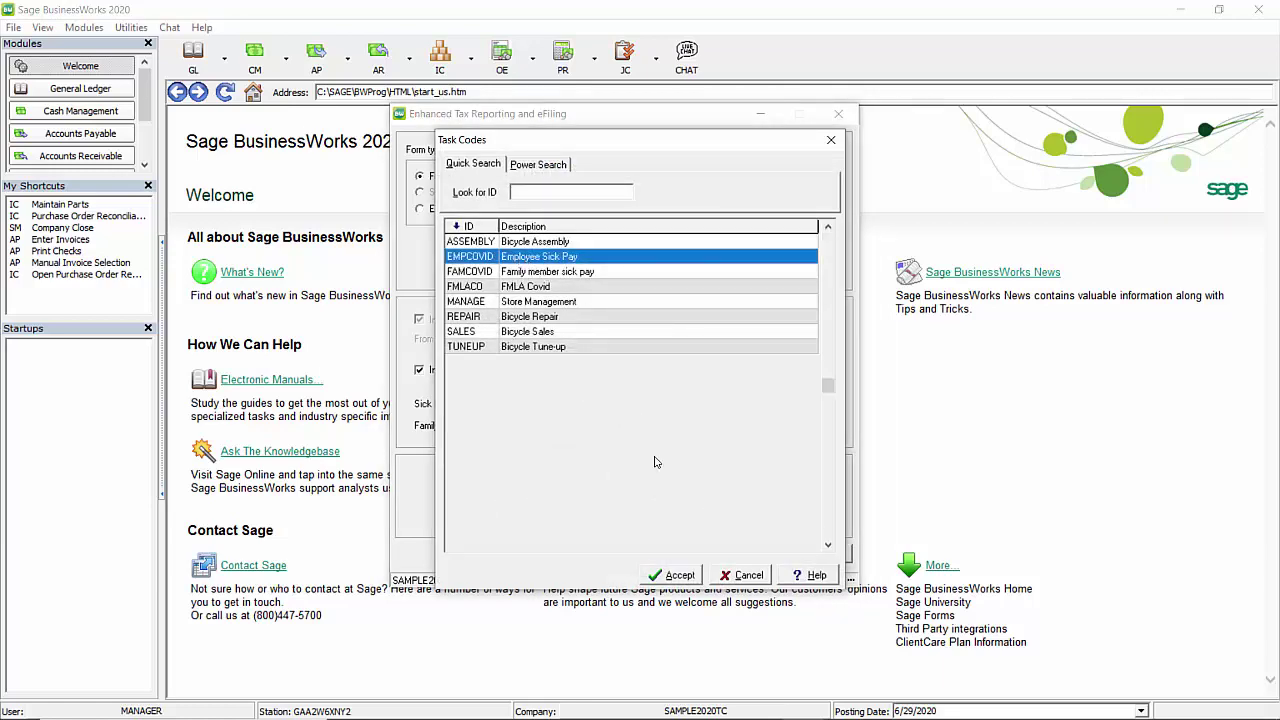
left_click(680, 576)
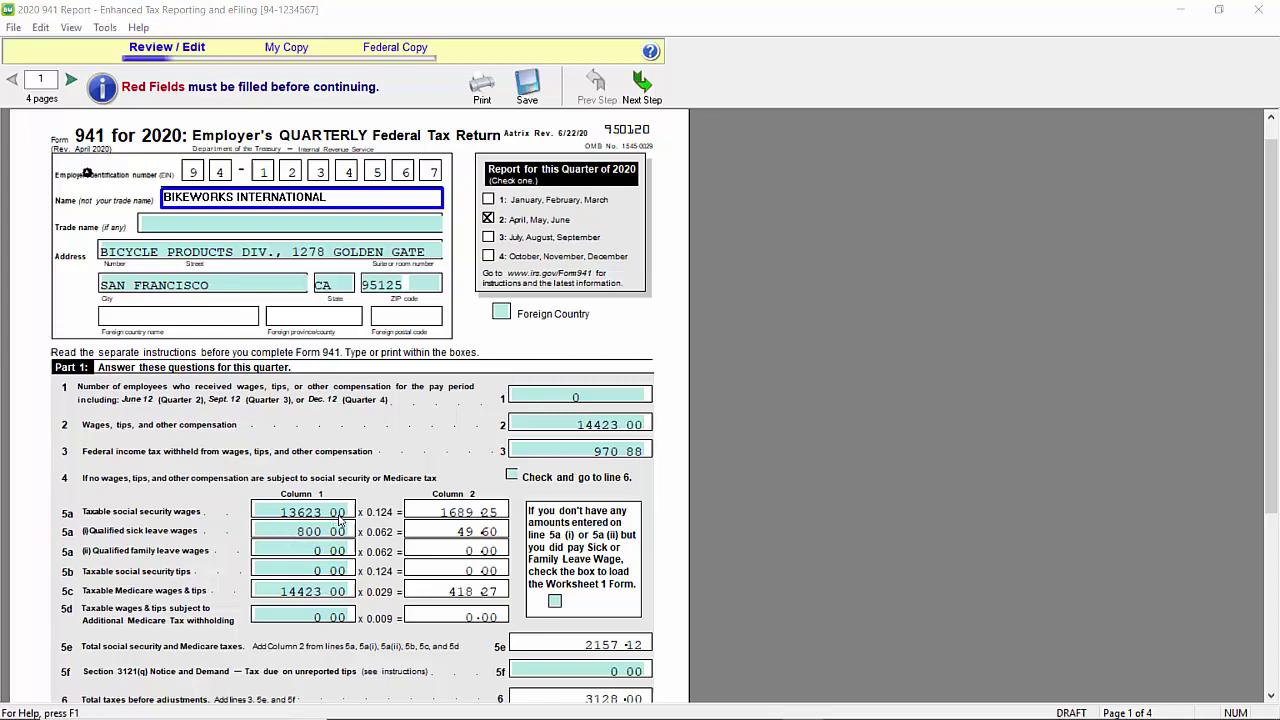
Step: Bring the COVID-inclusive Form 941 report window into focus
left_click(335, 522)
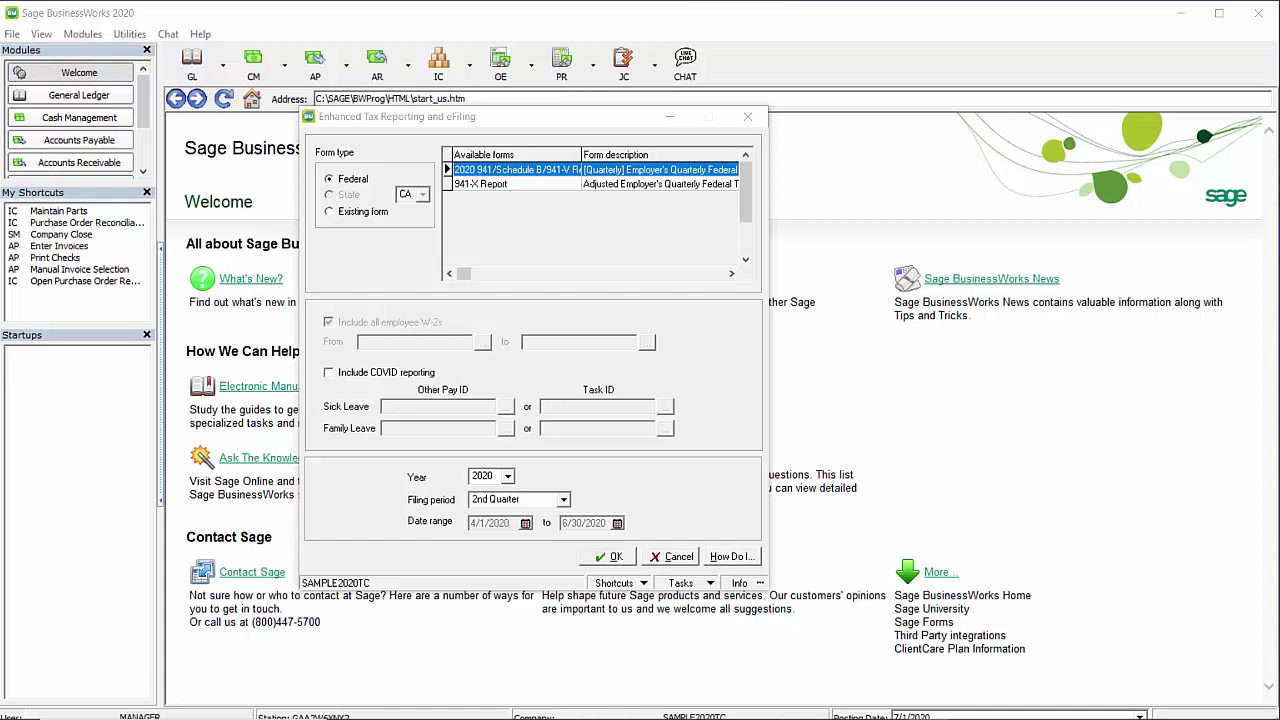
Step: Generate the Q2 941 and add Worksheet 1 via the line 5a checkbox, accepting the prompt
left_click(611, 558)
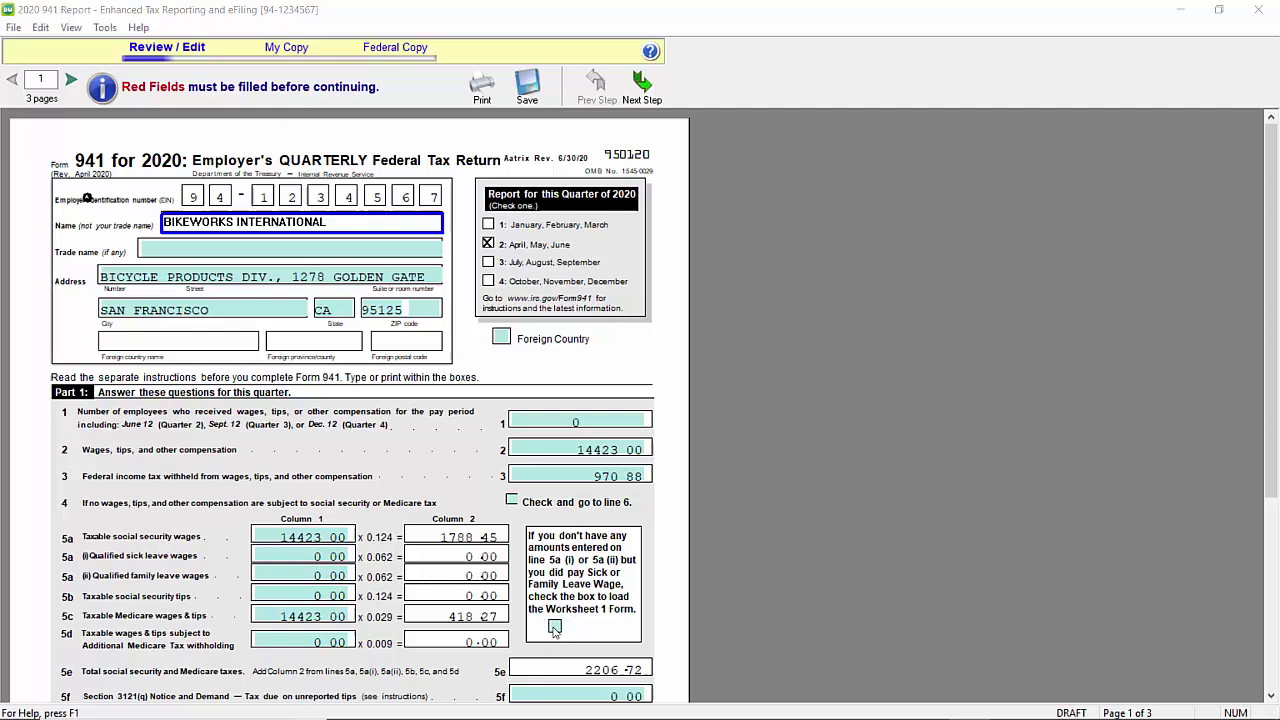
left_click(555, 627)
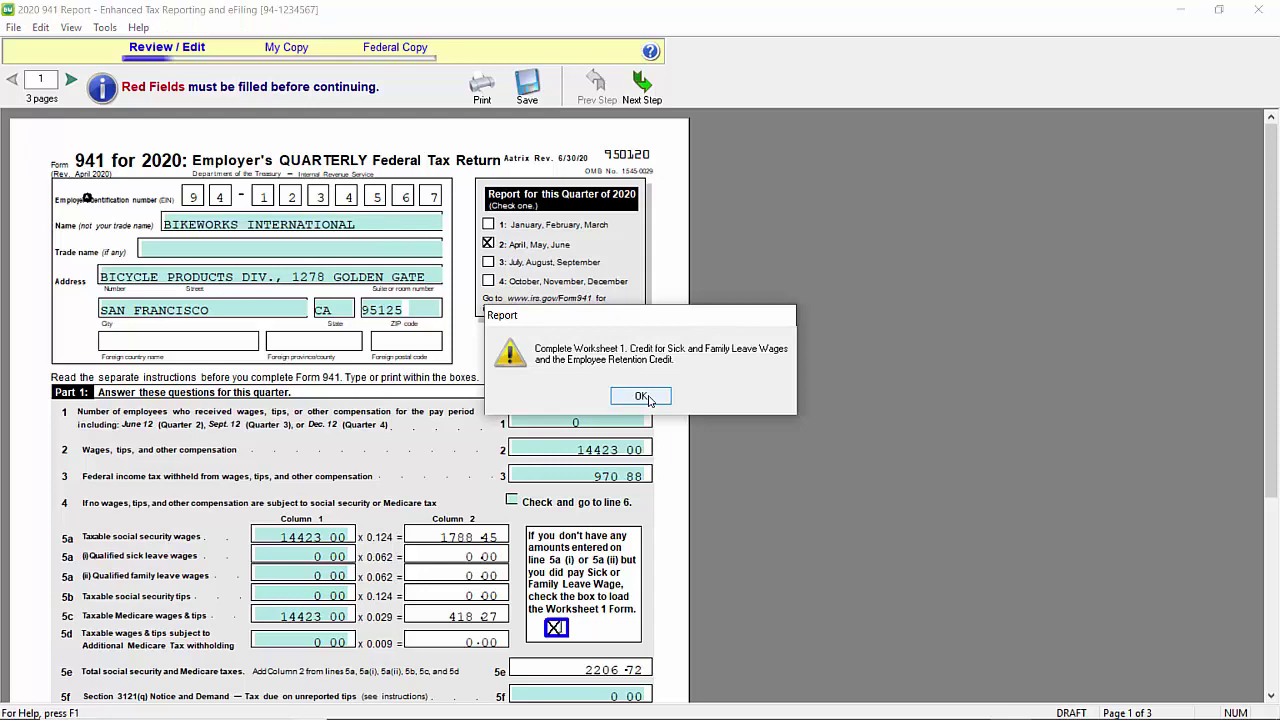
left_click(642, 397)
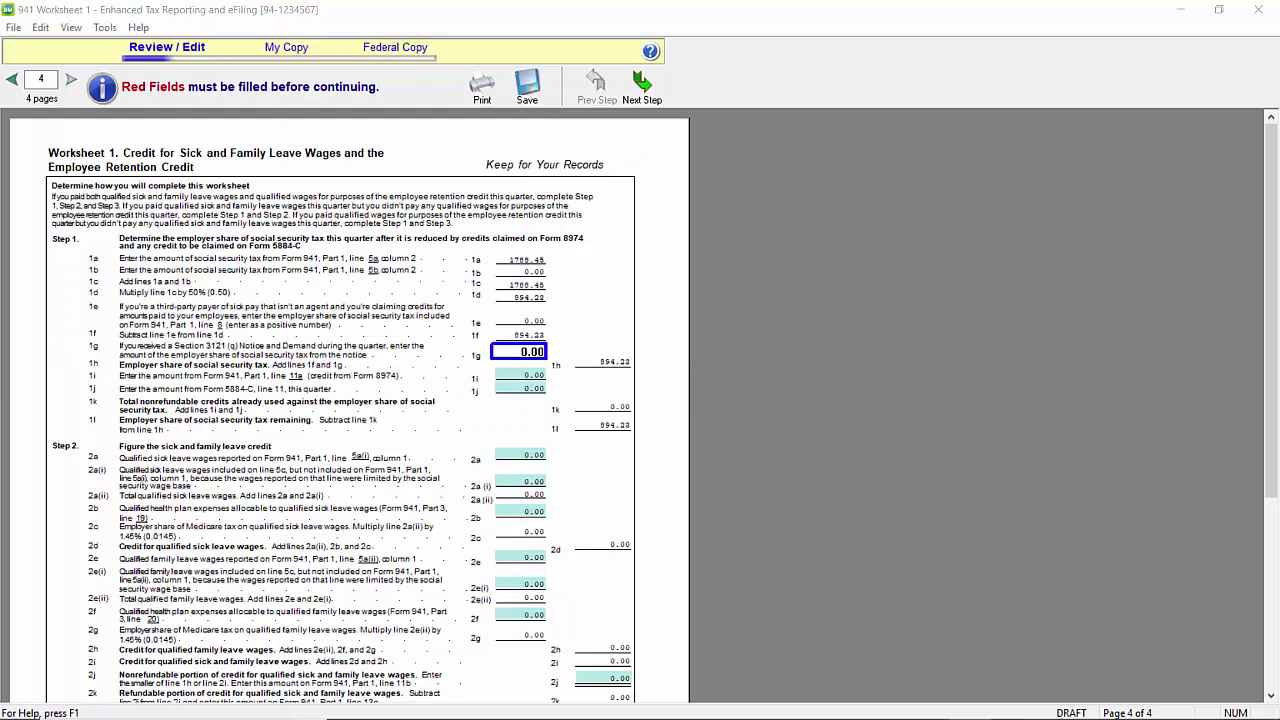
Step: On Worksheet 1, enter 800 qualified sick leave wages (line 2a) and 50 health plan expenses (2b)
scroll(457, 451, "down", 3)
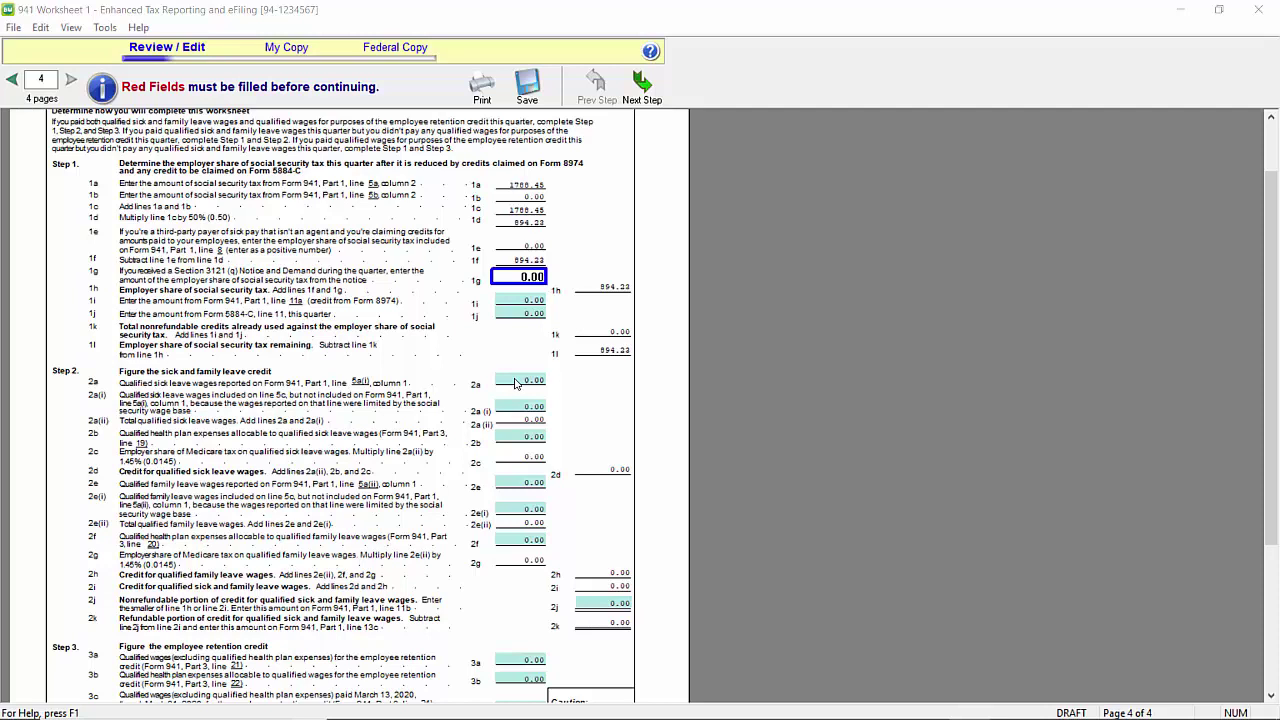
left_click(515, 383)
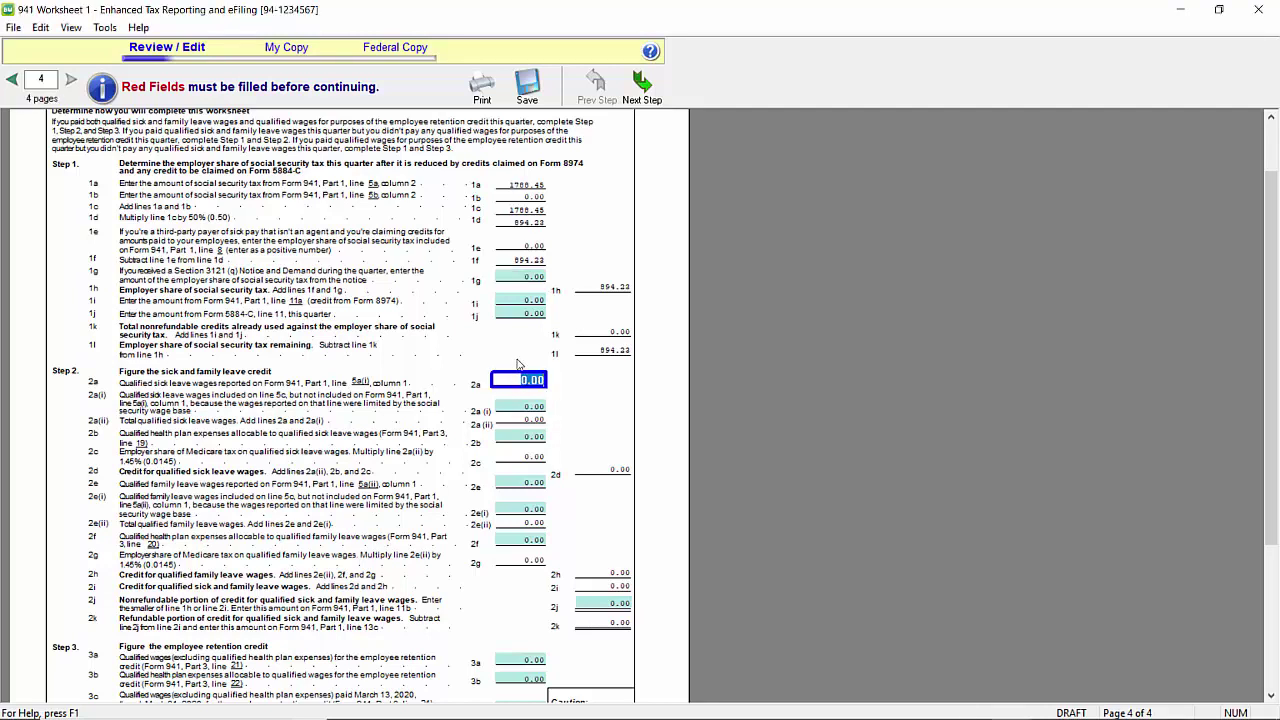
type("800")
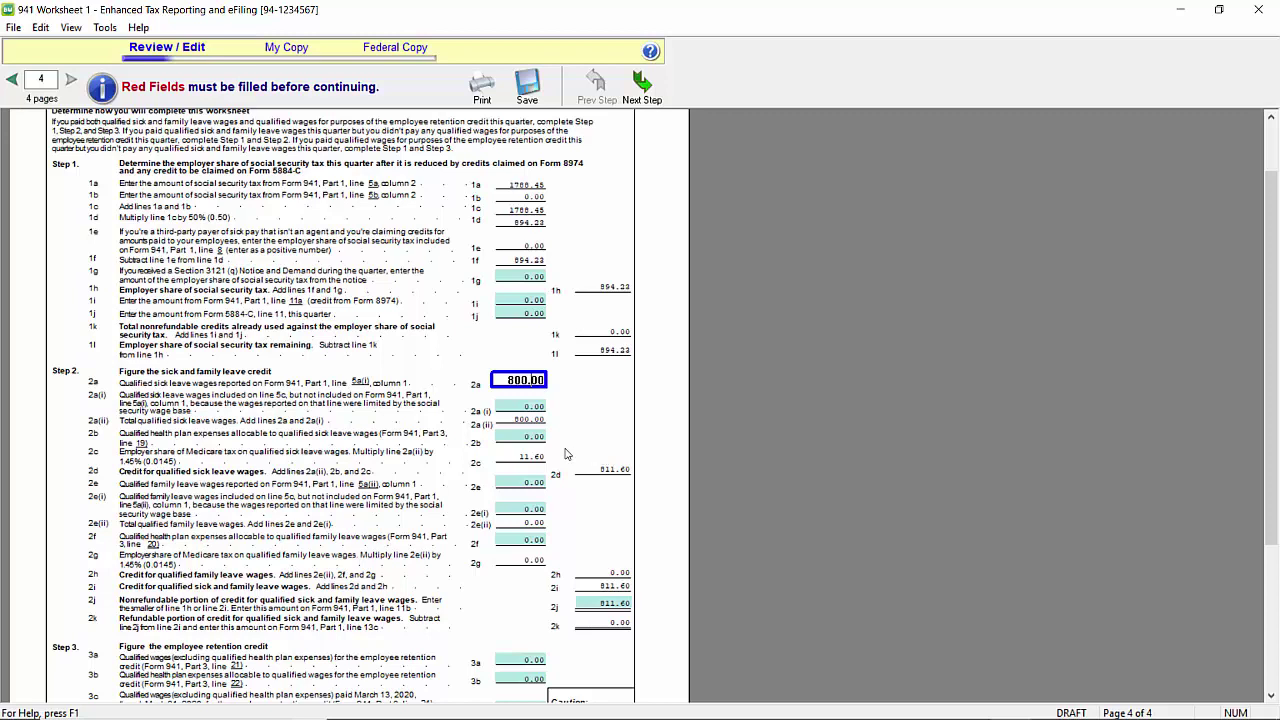
left_click(528, 440)
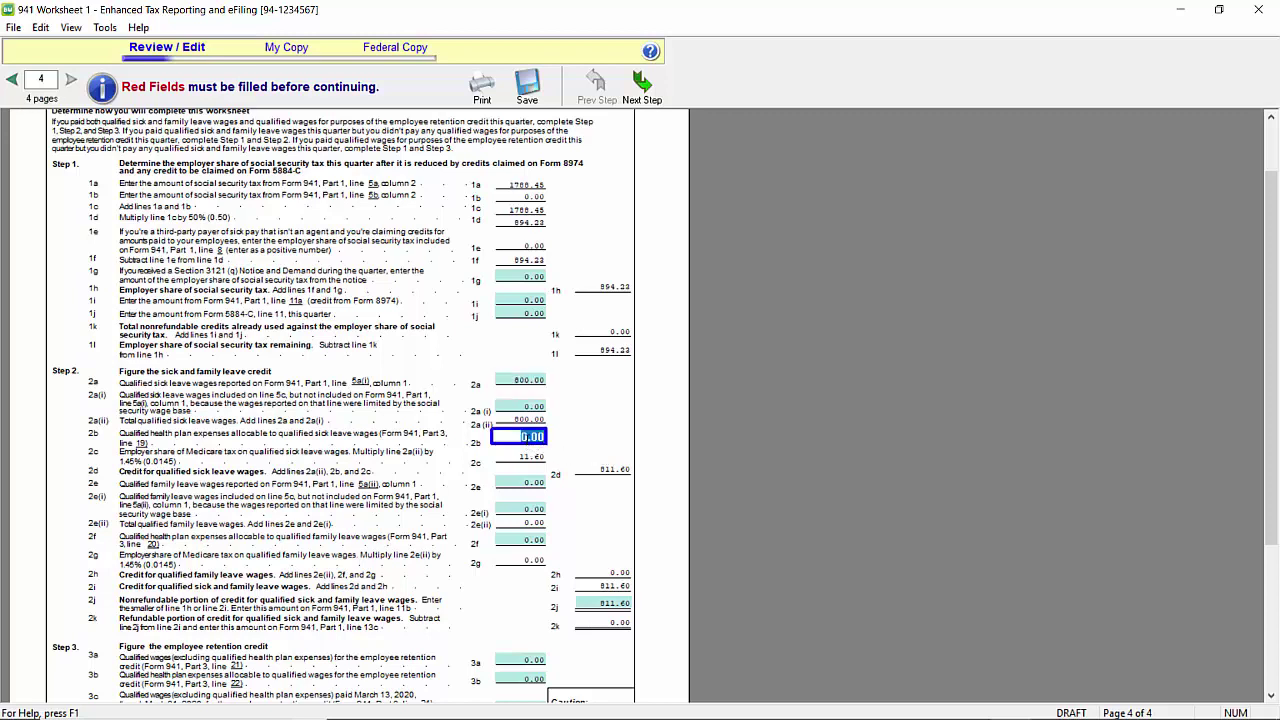
type("50")
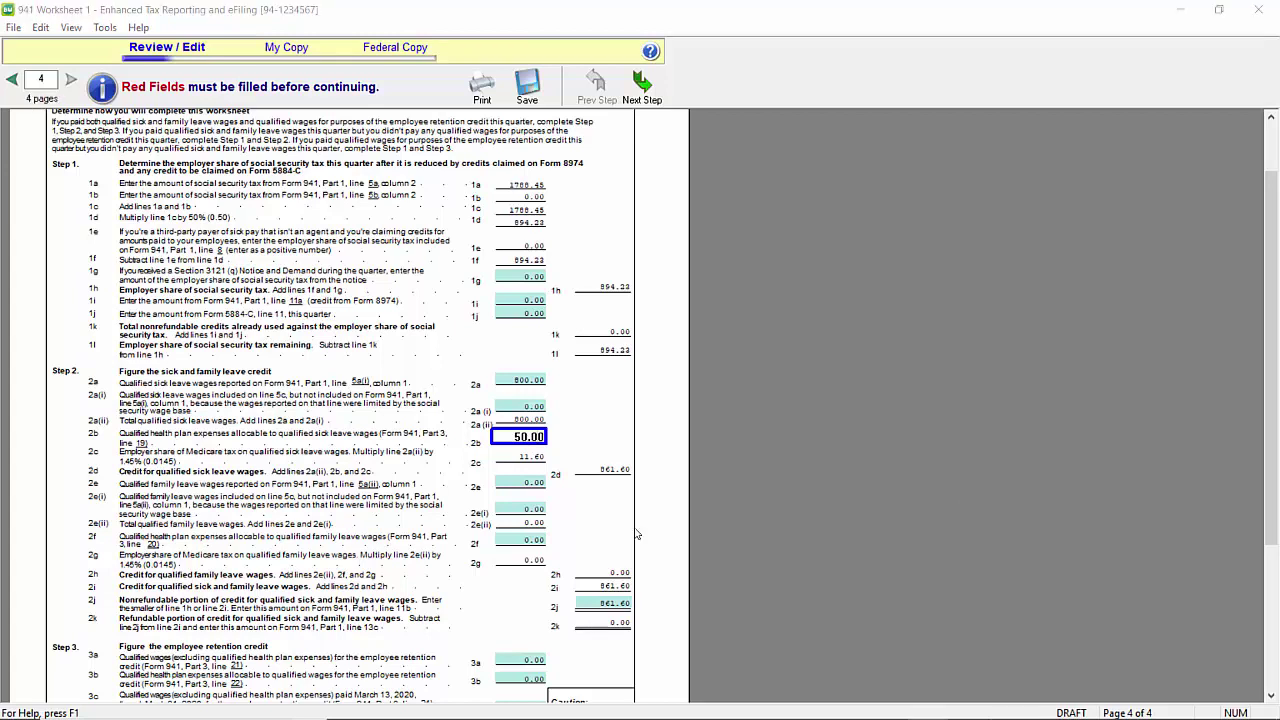
Step: Review family leave lines 2e and 2f and the resulting 861.60 credit
left_click(525, 485)
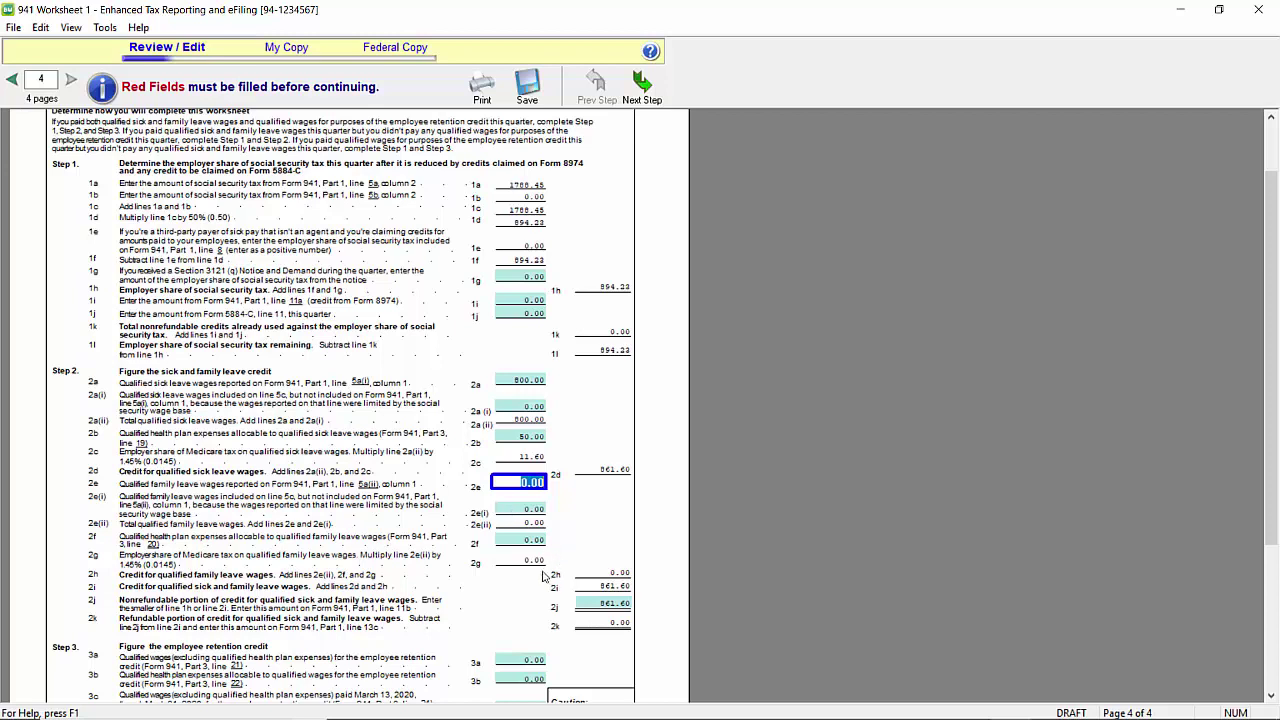
scroll(638, 600, "down", 1)
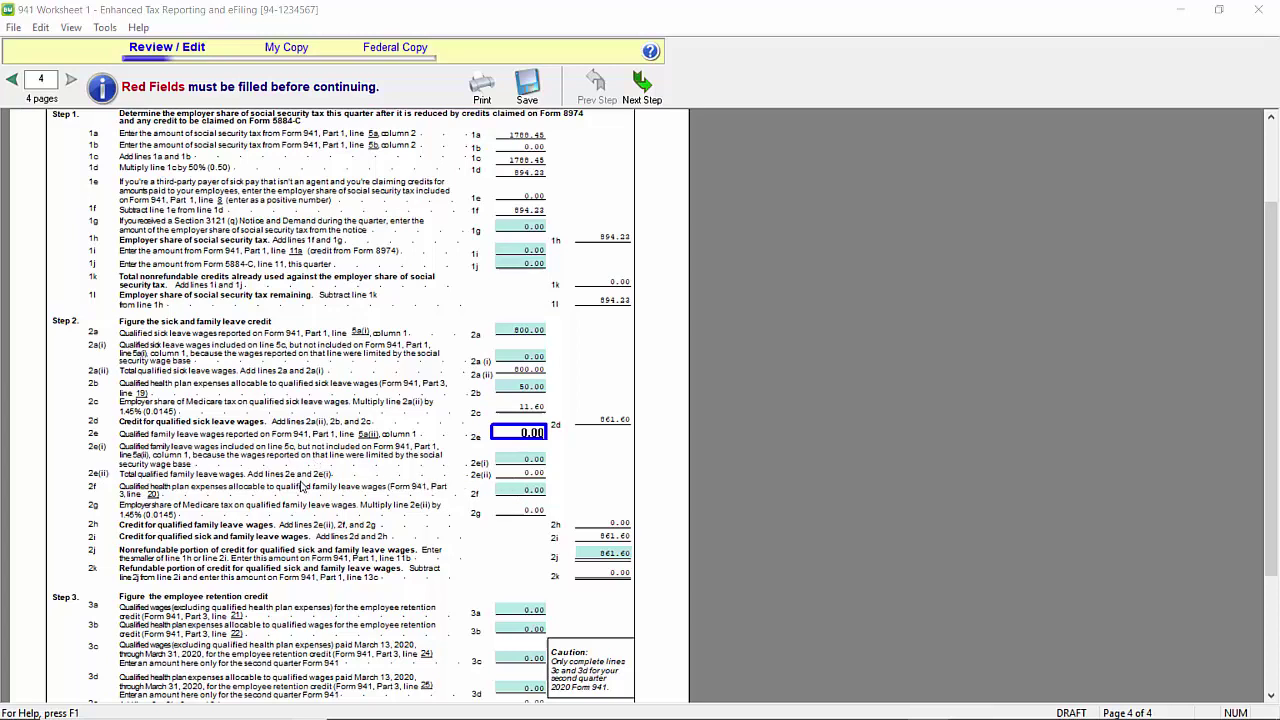
left_click(505, 490)
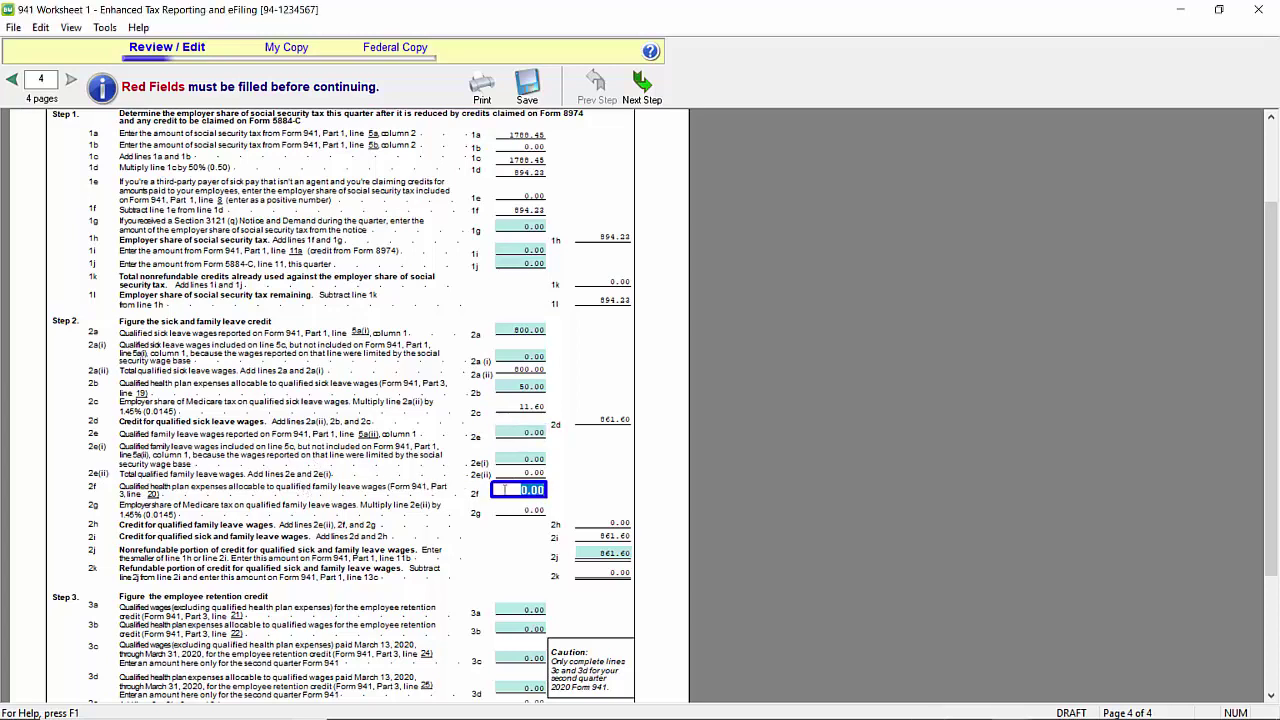
scroll(583, 482, "down", 1)
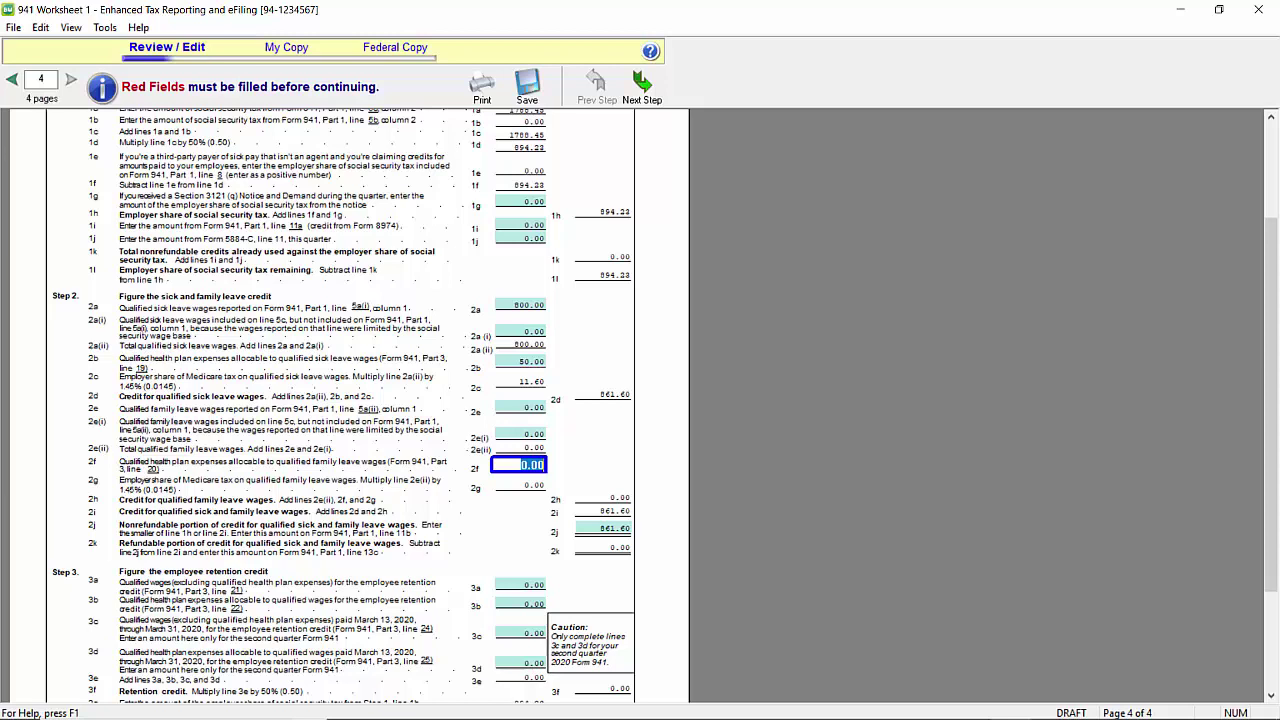
Step: Back on page 1, change line 5a taxable social security wages to 13623.00
key("Escape")
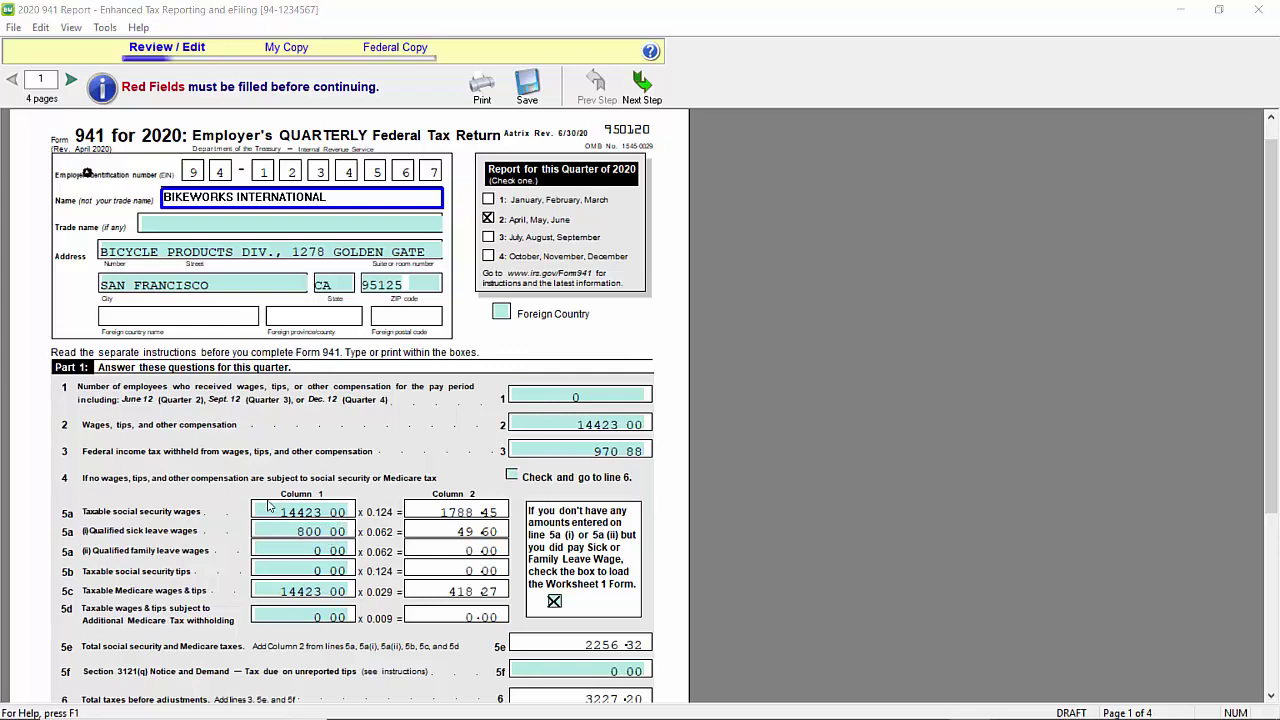
left_click(290, 512)
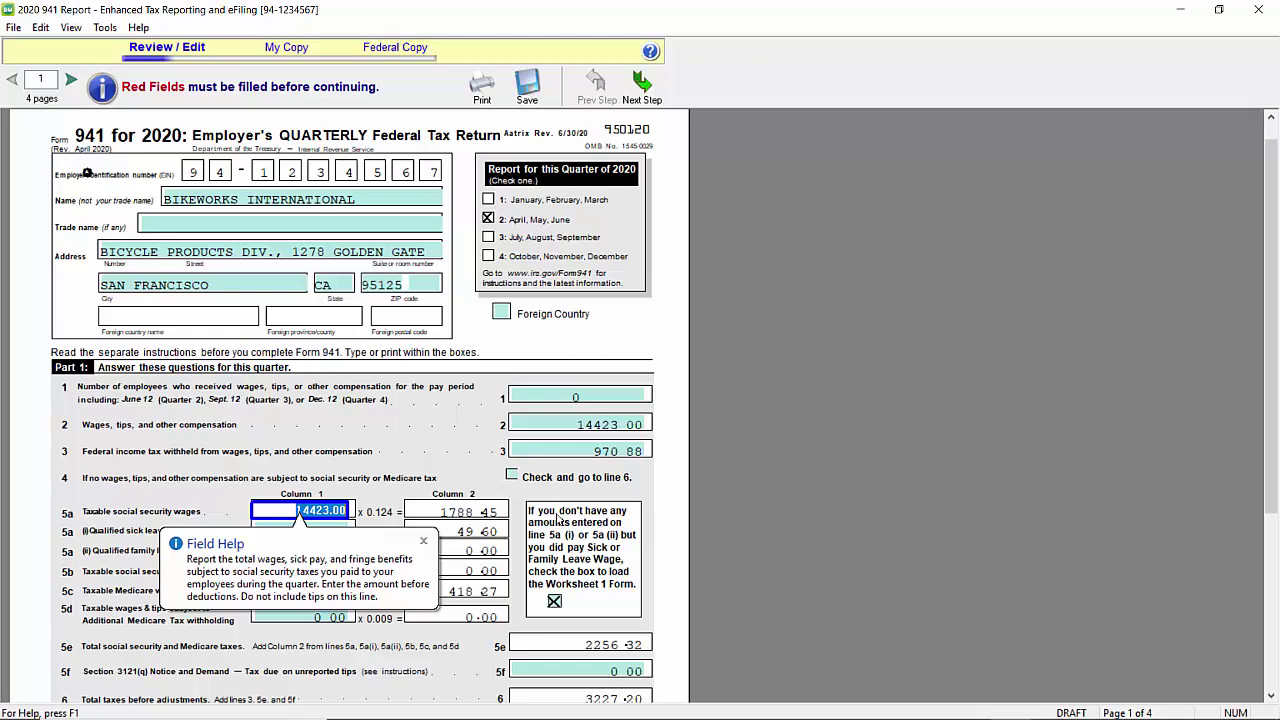
type("13623.00")
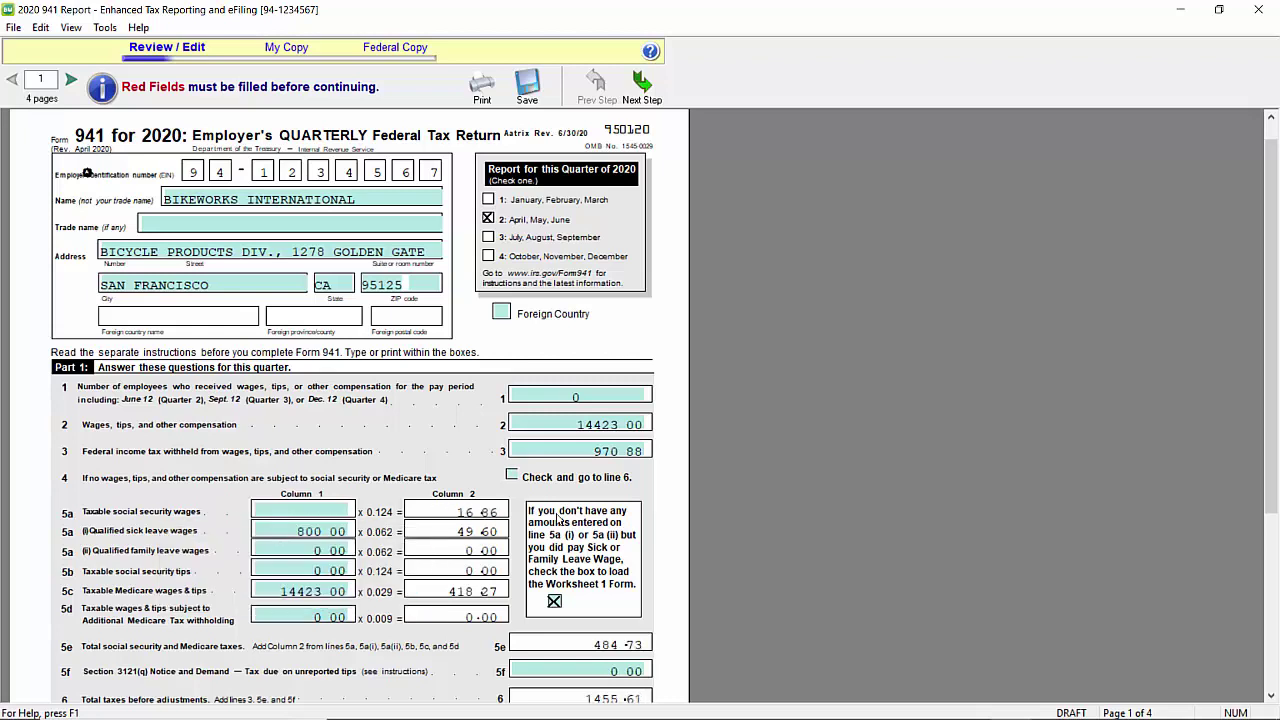
scroll(700, 430, "down", 1)
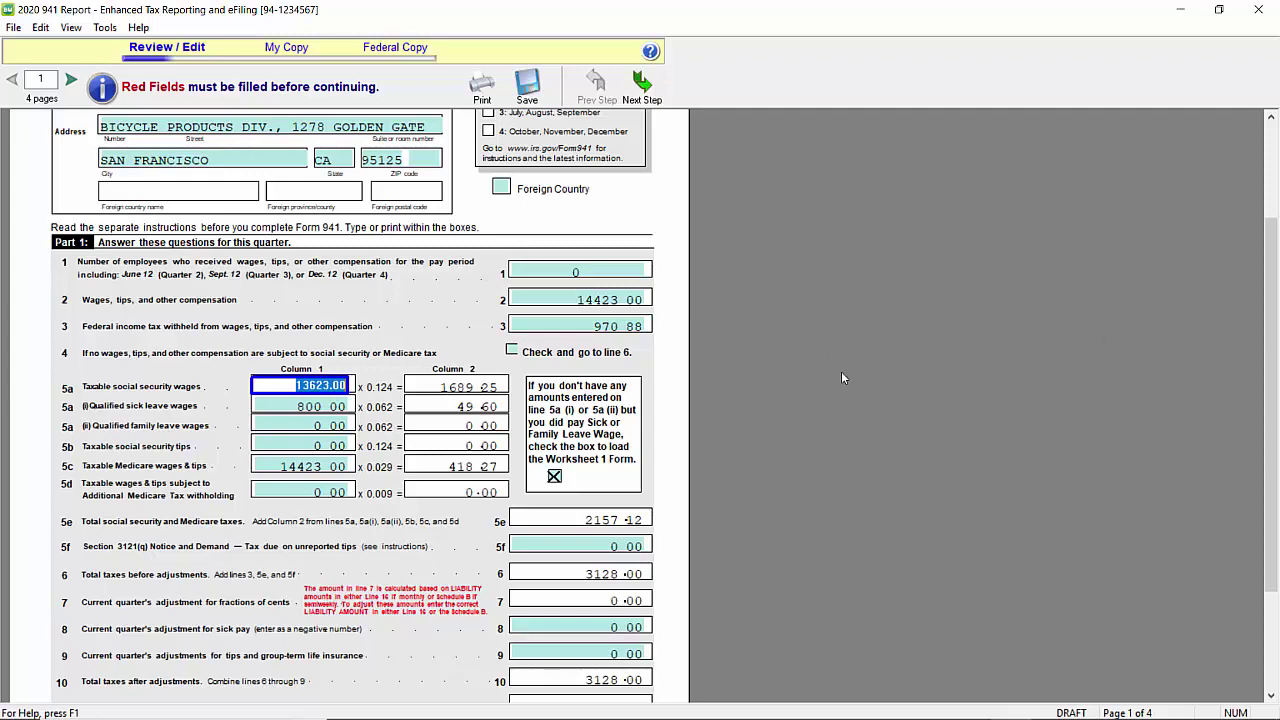
Step: On page 2, tick the line 16 semiweekly depositor box and accept the Schedule B warning
left_click(71, 80)
scroll(277, 425, "down", 3)
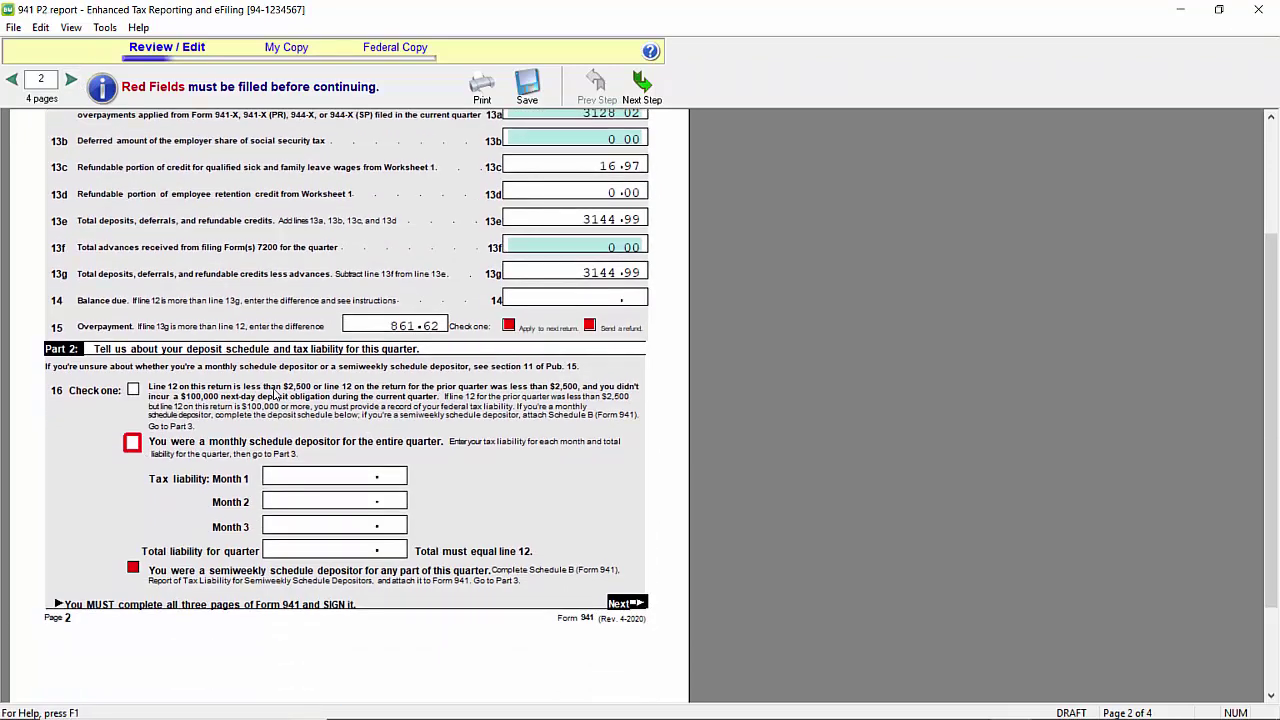
scroll(277, 425, "down", 1)
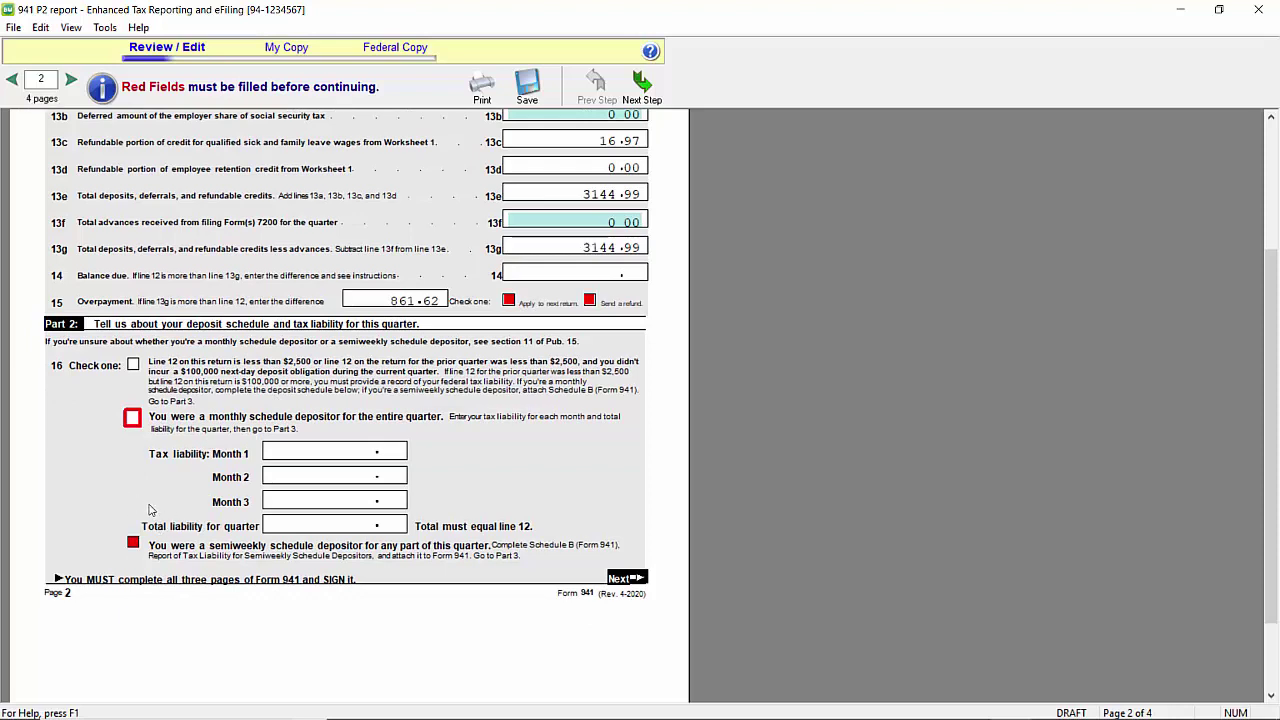
mouse_move(135, 550)
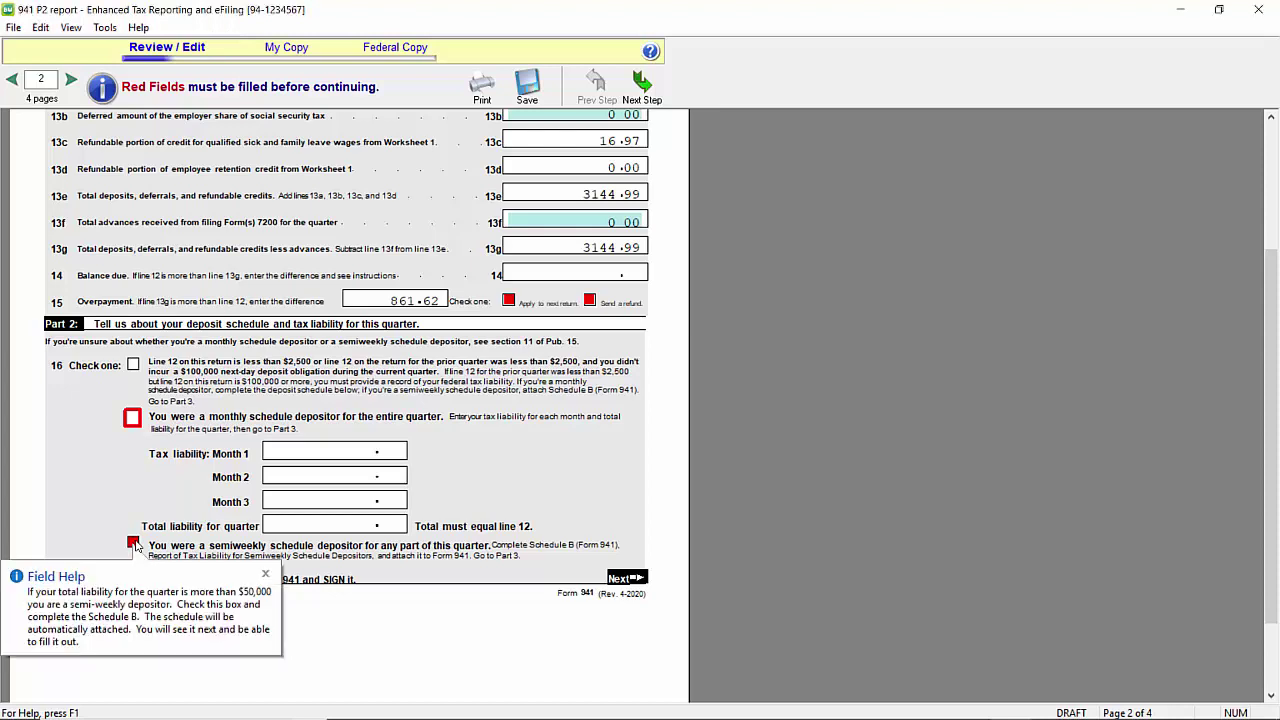
left_click(133, 544)
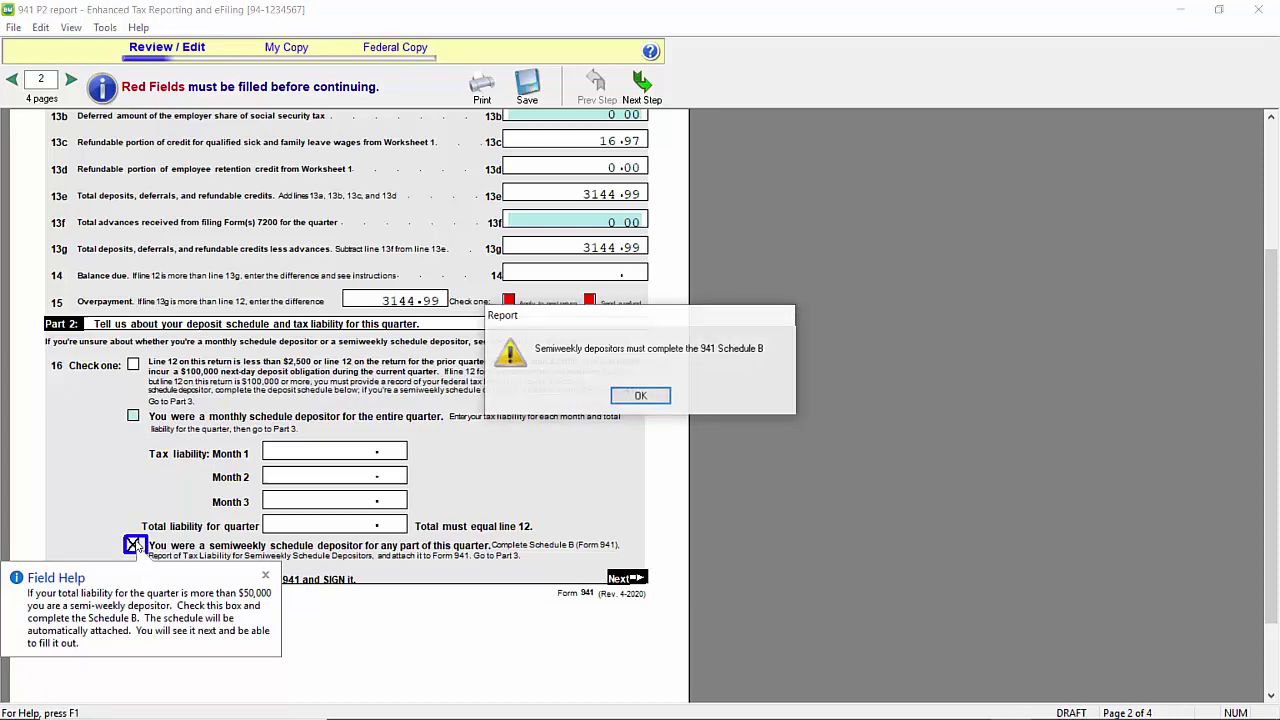
left_click(640, 397)
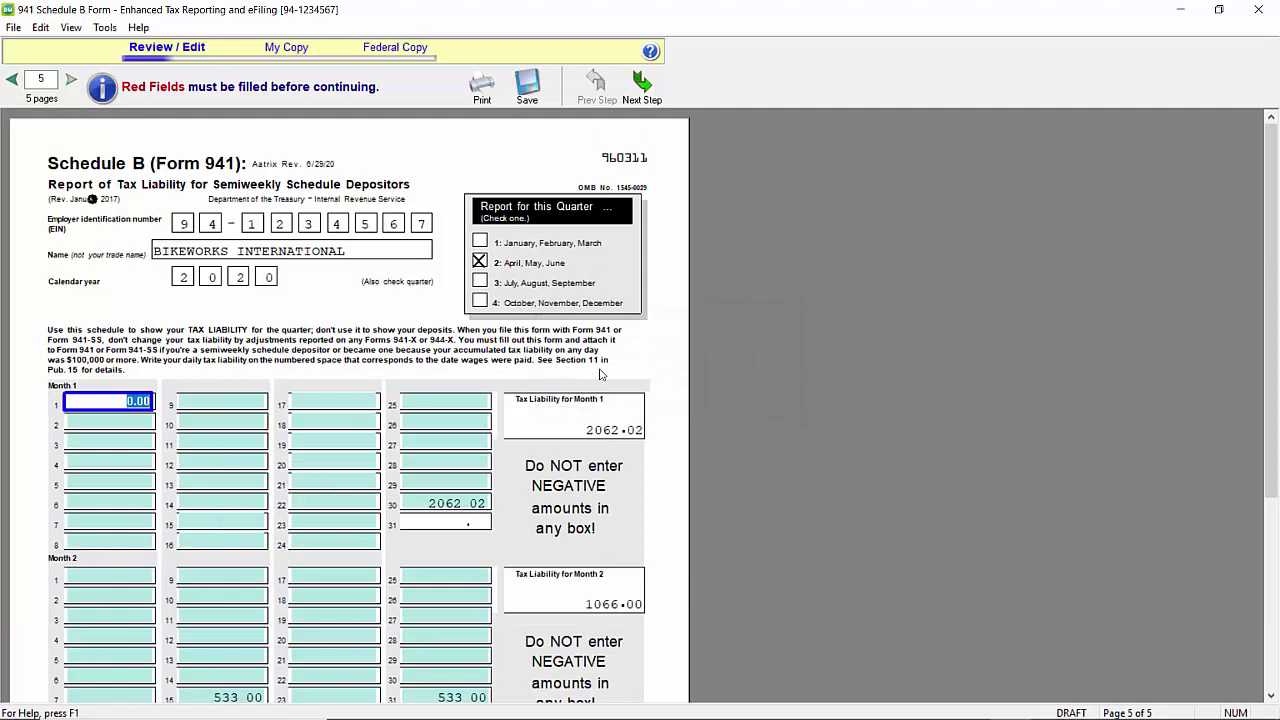
scroll(666, 410, "down", 5)
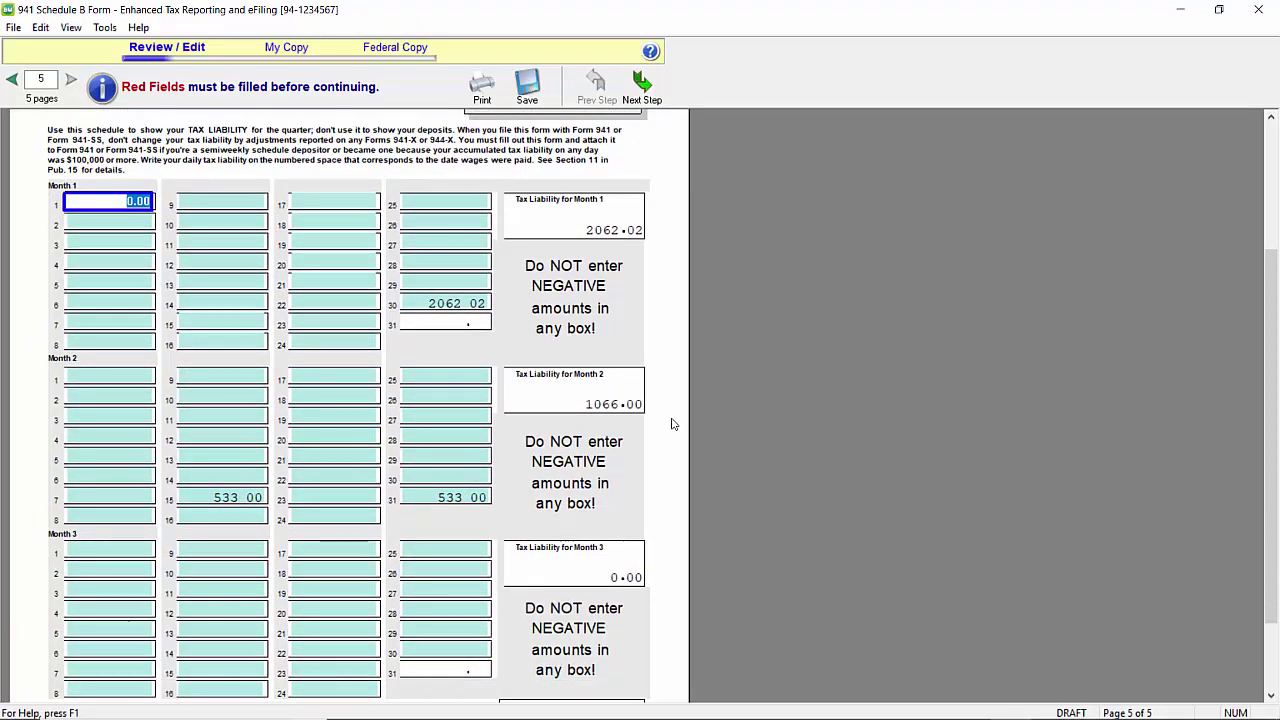
scroll(673, 421, "down", 2)
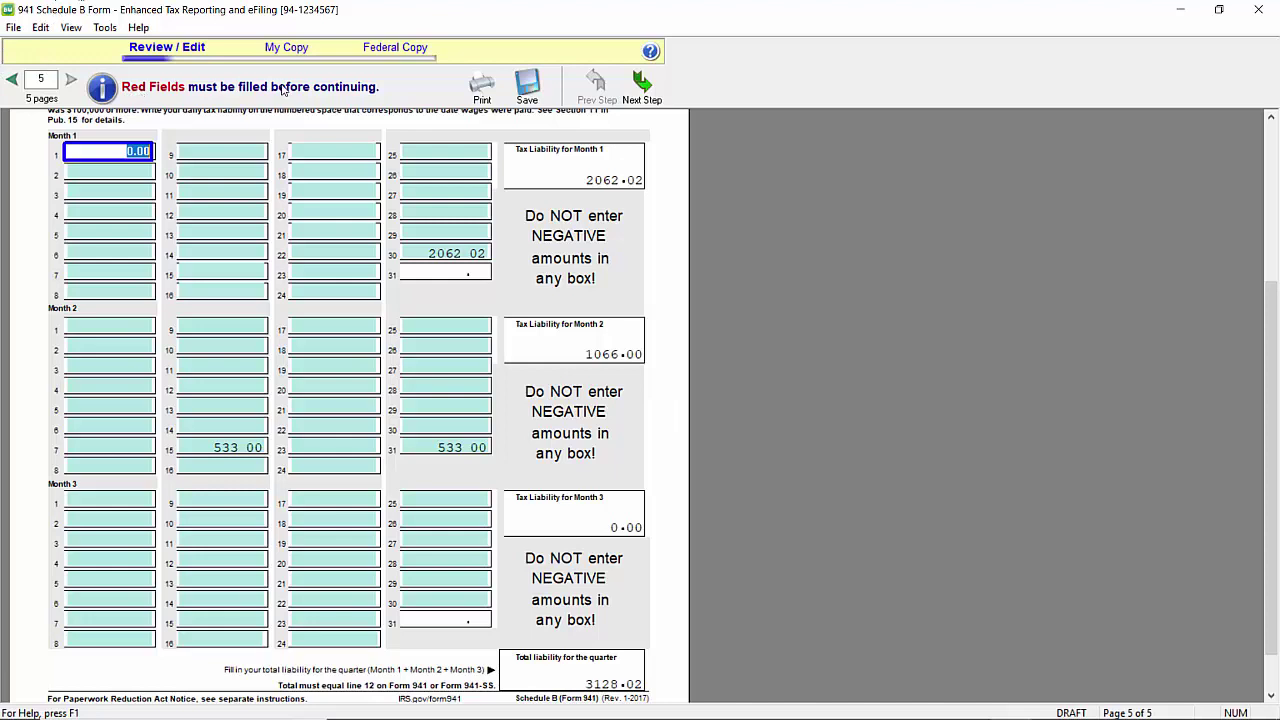
left_click(147, 150)
Step: Scroll Form 941 page 1 to review line 7's 844.65 fractions-of-cents adjustment
scroll(674, 632, "down", 1)
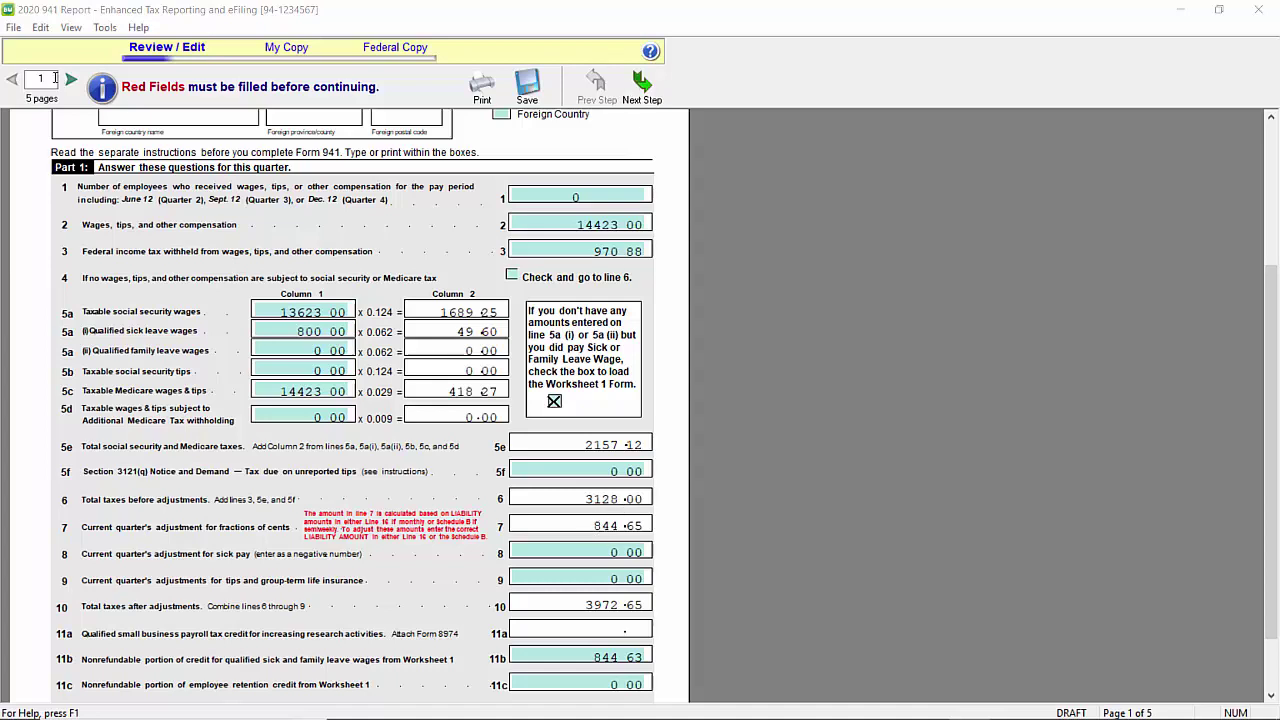
Step: Go to page 5 of the report, the Schedule B page
left_click(43, 78)
double_click(43, 78)
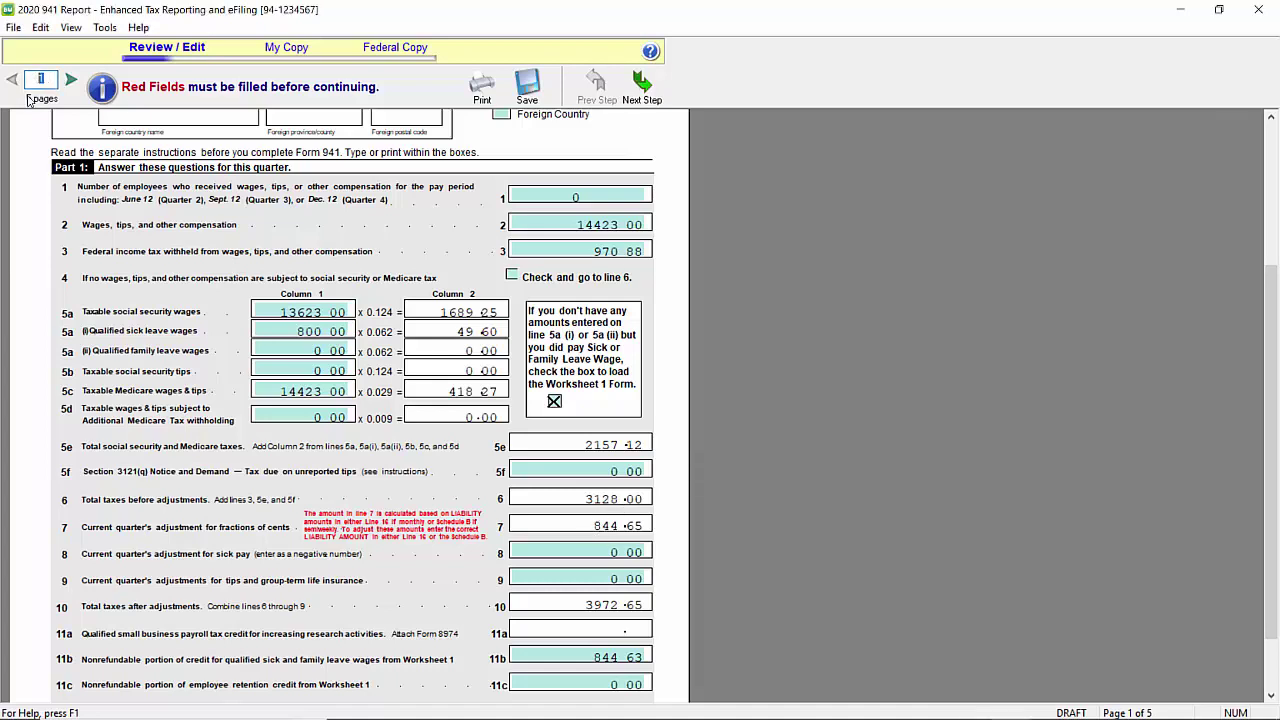
type("5")
key("Return")
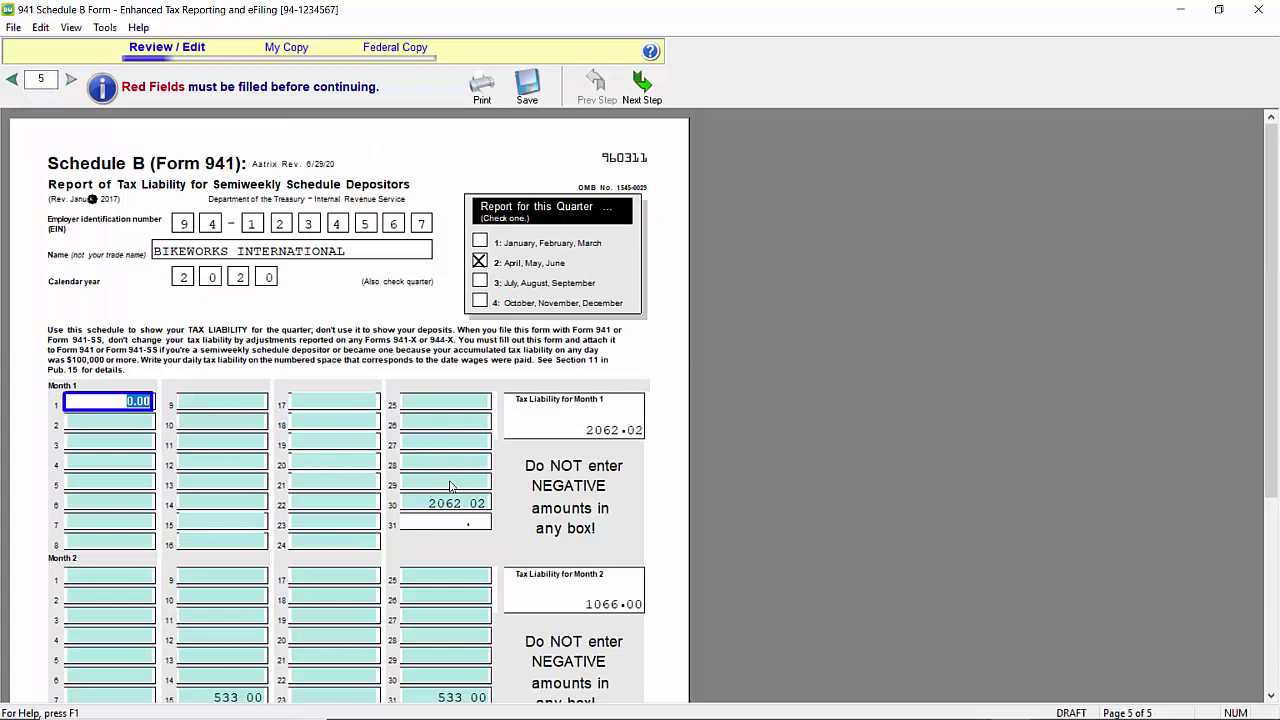
Step: Replace the Month 1 day 30 liability of 2062.02 with 1217.37
scroll(450, 487, "down", 1)
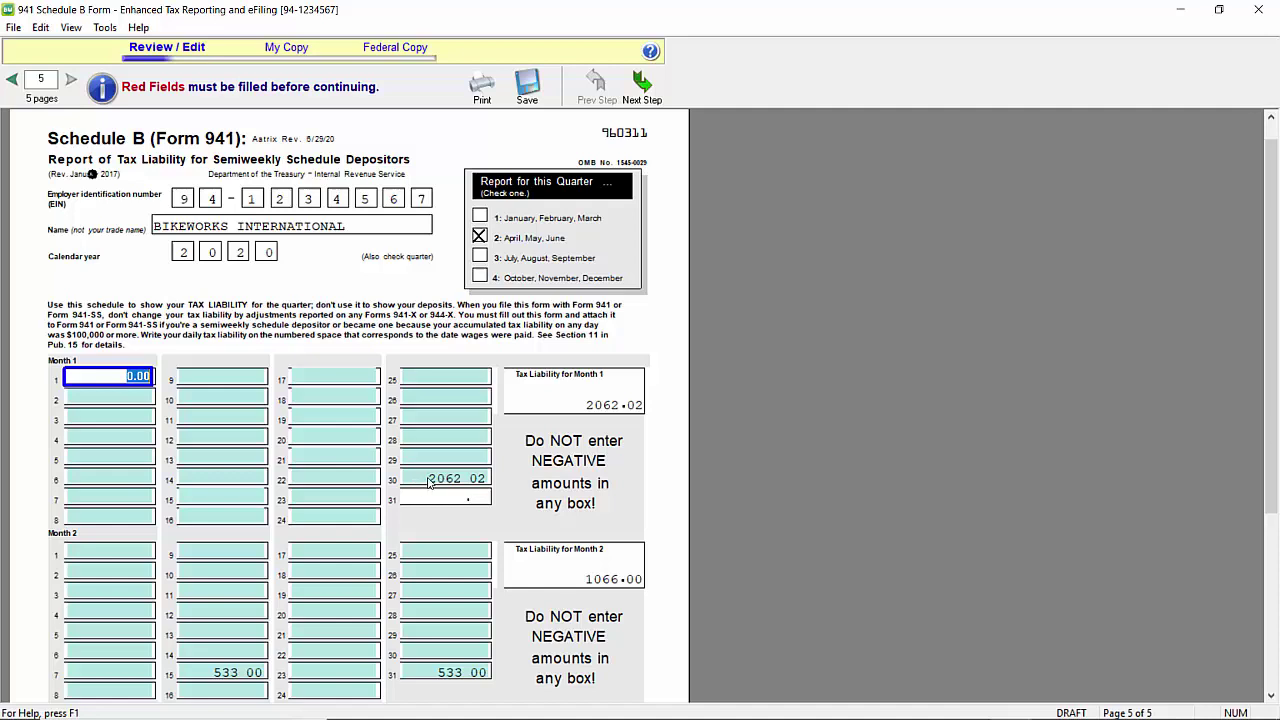
left_click(431, 482)
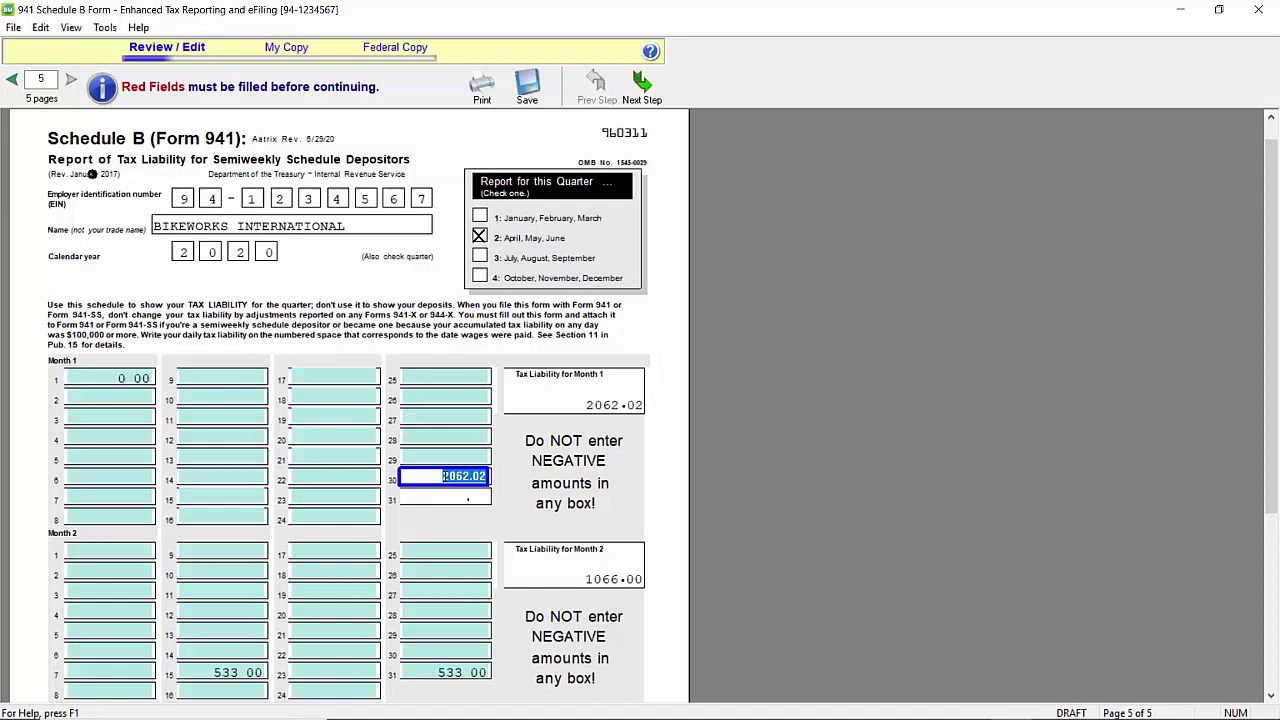
type("1217.37")
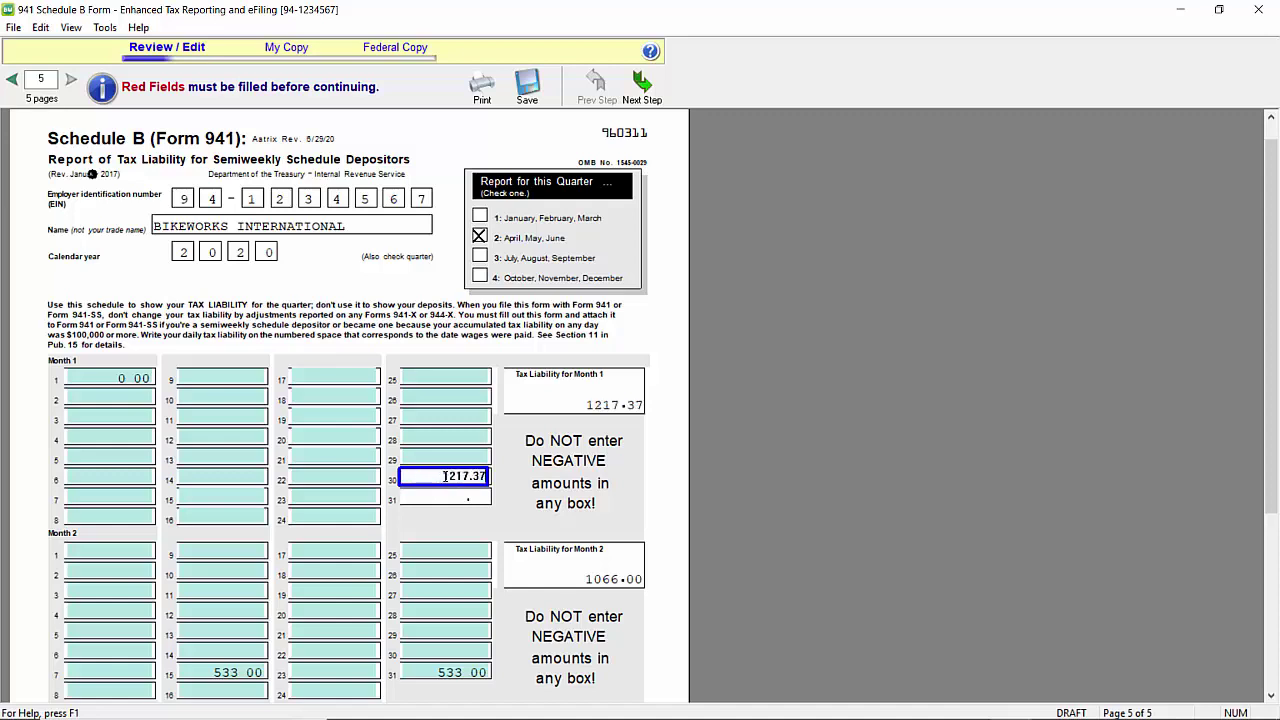
double_click(50, 78)
Step: Return to Form 941 page 1 and check that line 7 shows 0.00
type("1")
key("Return")
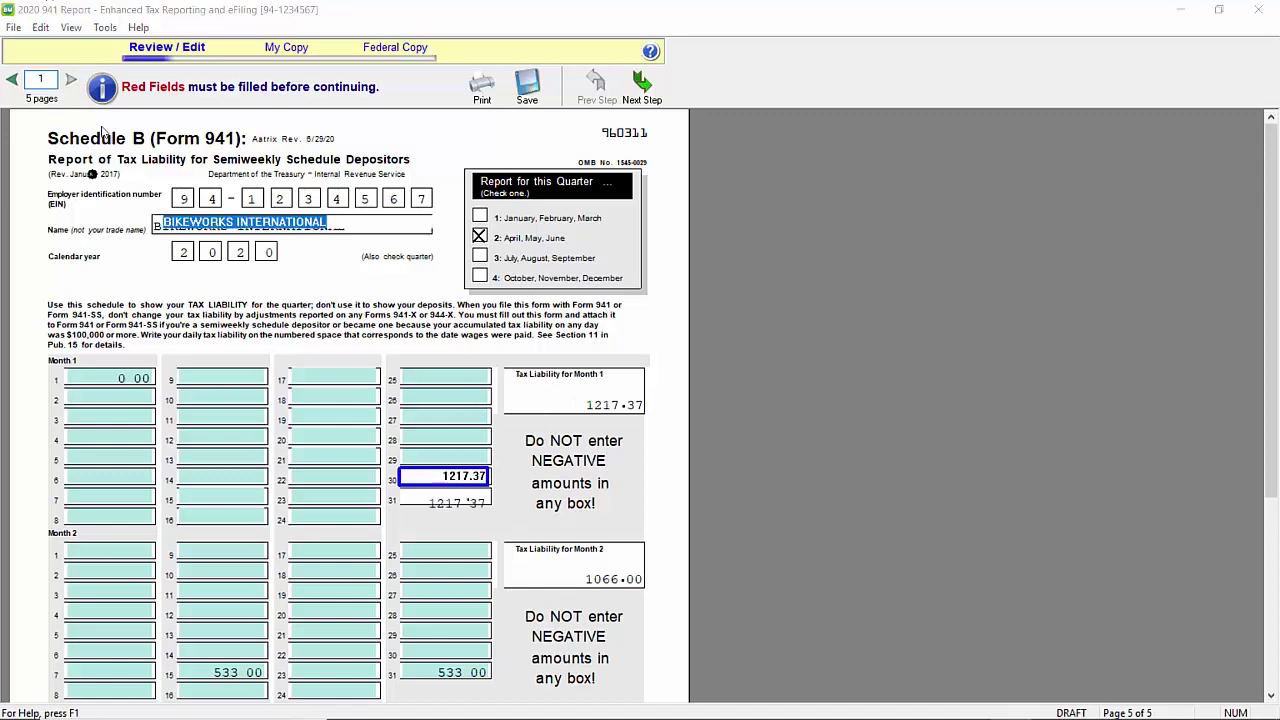
scroll(580, 461, "down", 3)
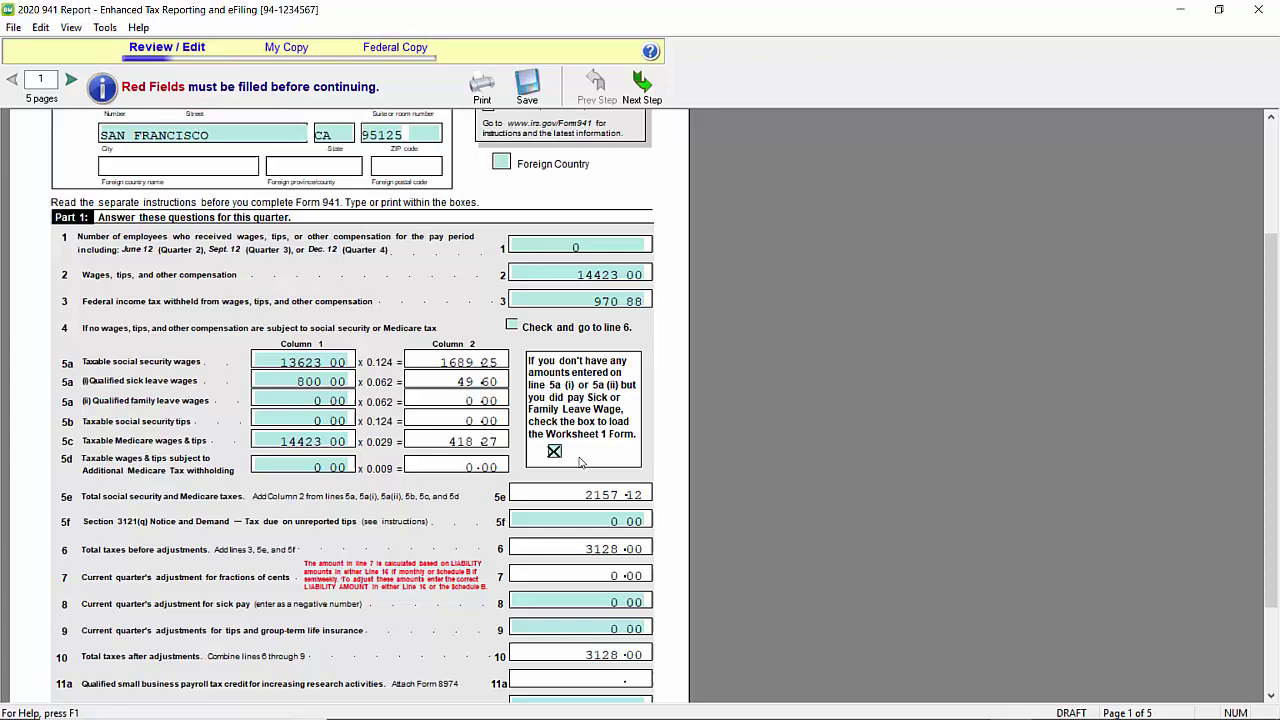
scroll(580, 461, "down", 2)
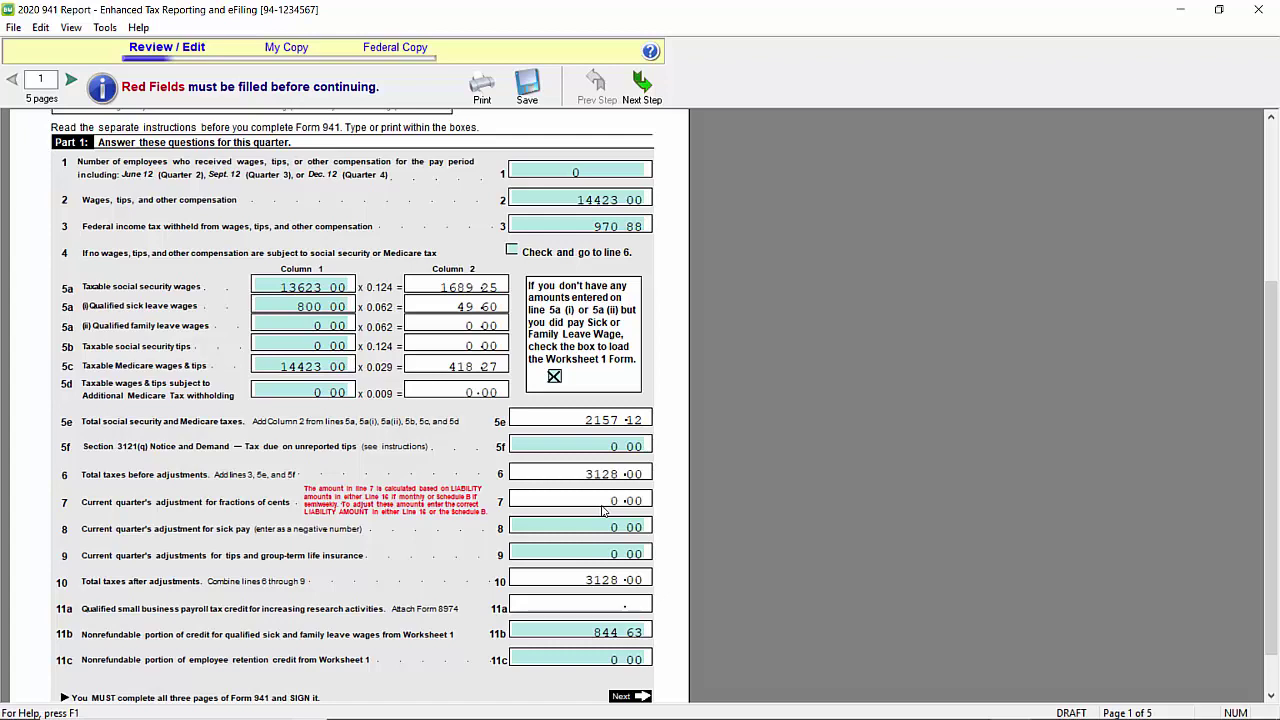
left_click(603, 511)
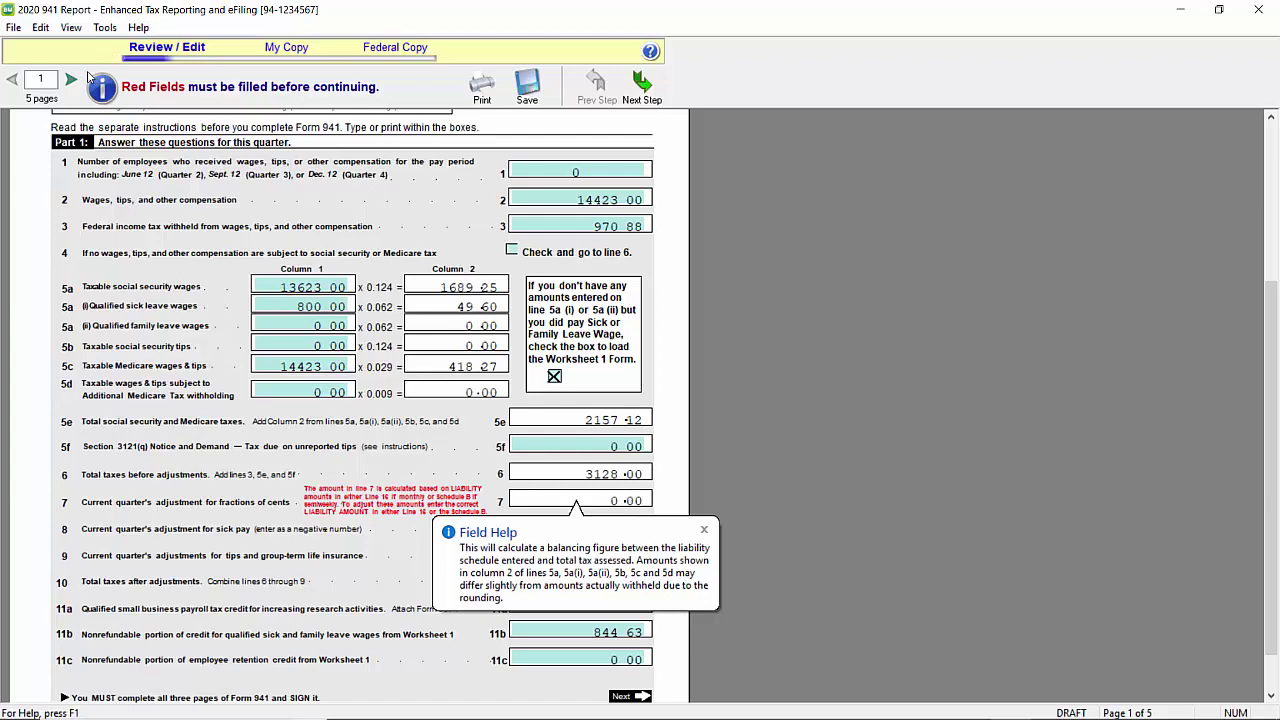
Step: Go to Form 941 page 2, which shows the 861.62 overpayment
left_click(40, 79)
type("2")
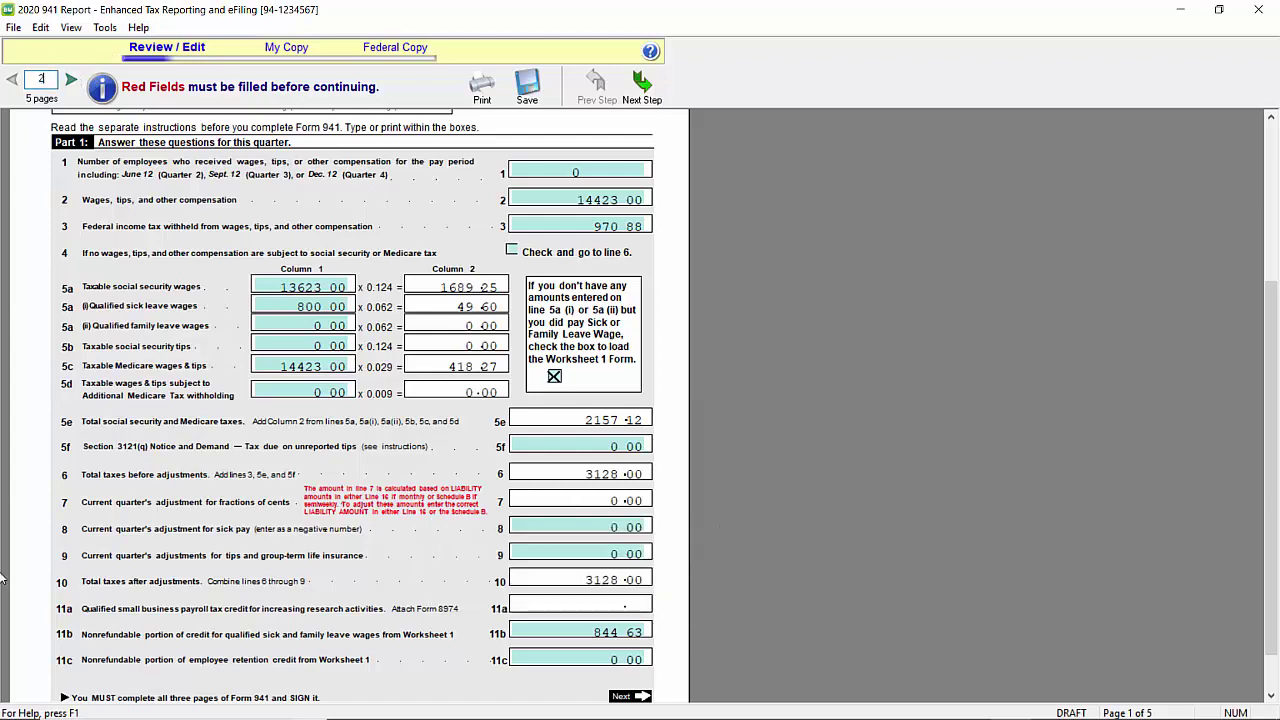
key("Return")
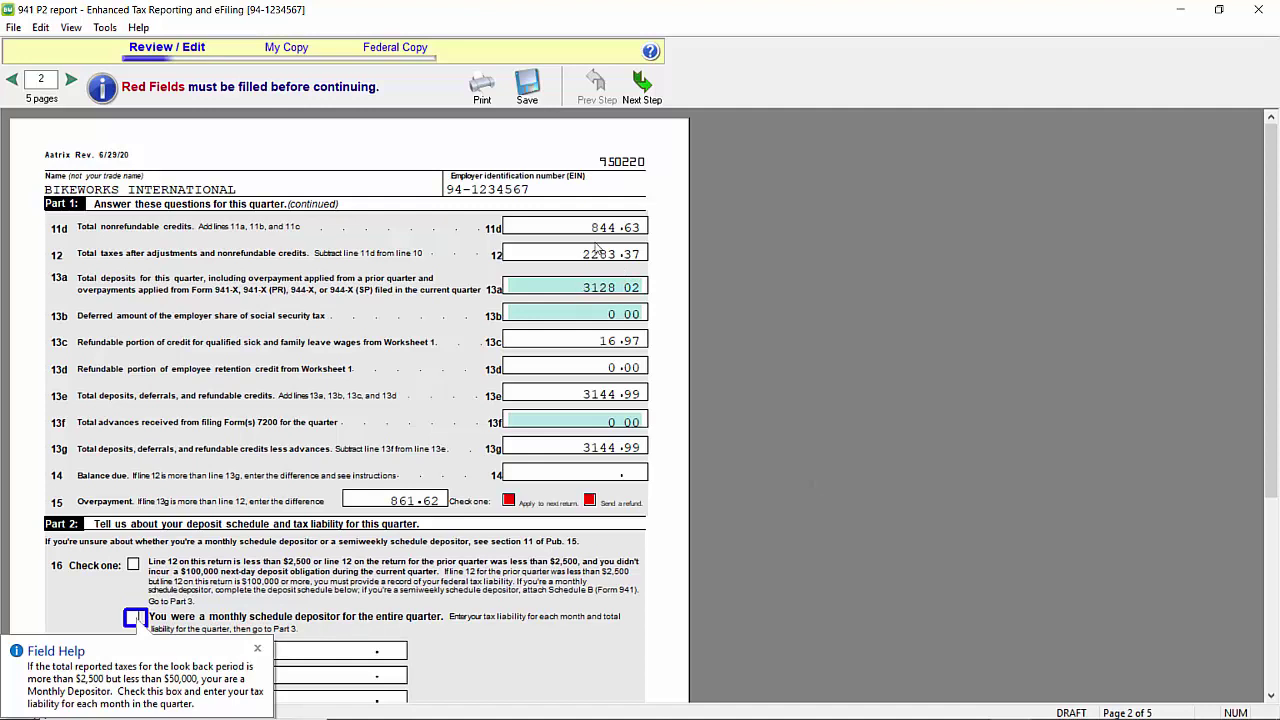
Step: Confirm the line 13a total deposits of 3128.02 and dismiss its help note
left_click(587, 290)
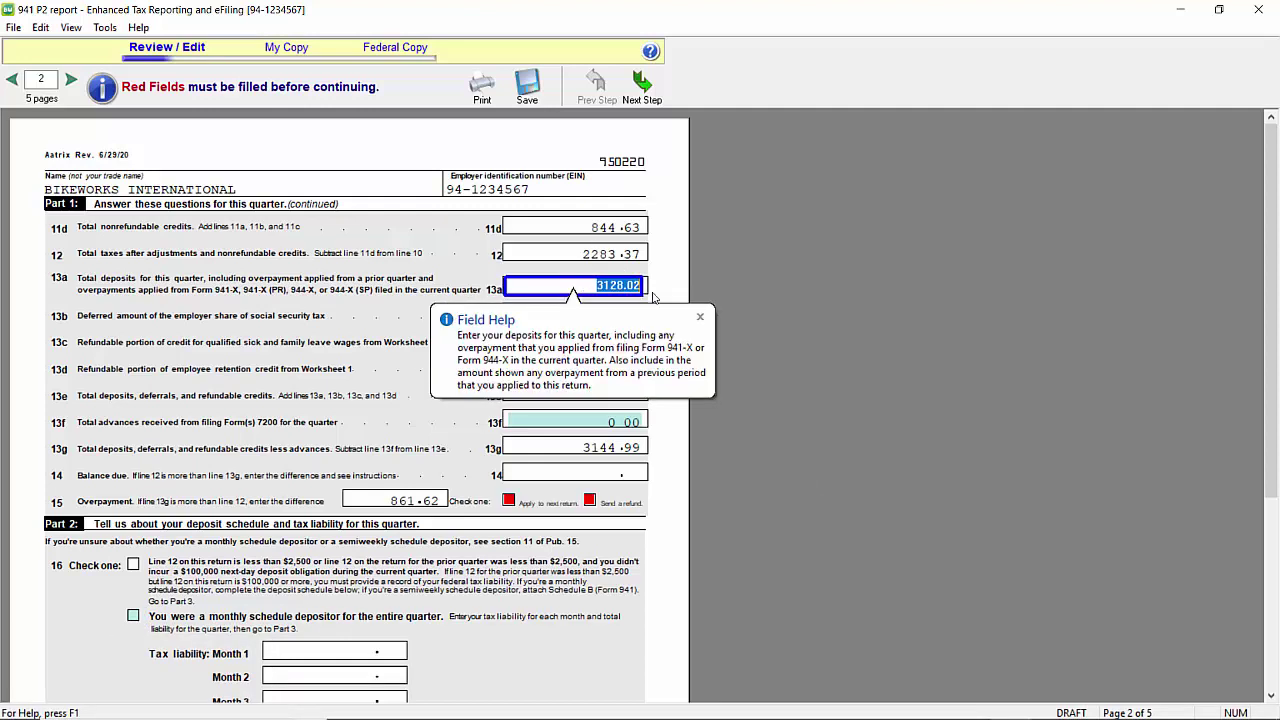
left_click(700, 318)
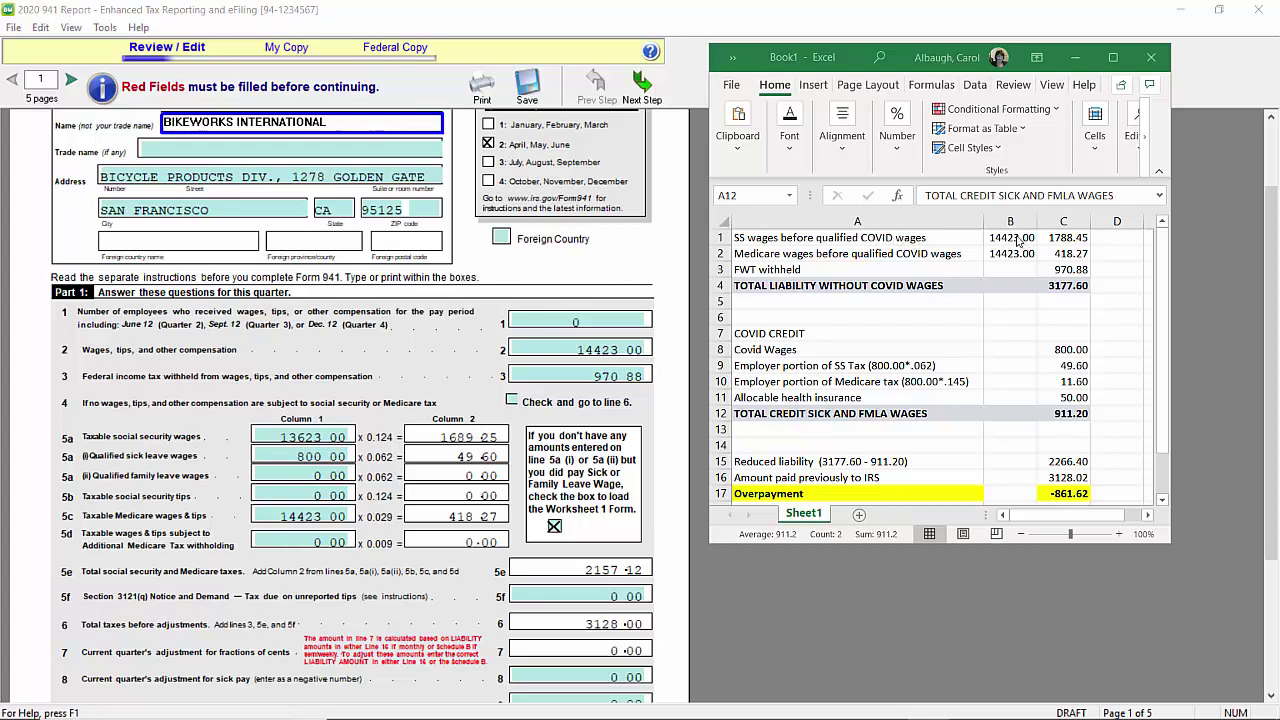
Step: In the workbook, review the liability figures: social security 1788.45, Medicare 418.27, FWT 970.88, total C4 3177.60
key("alt+Tab")
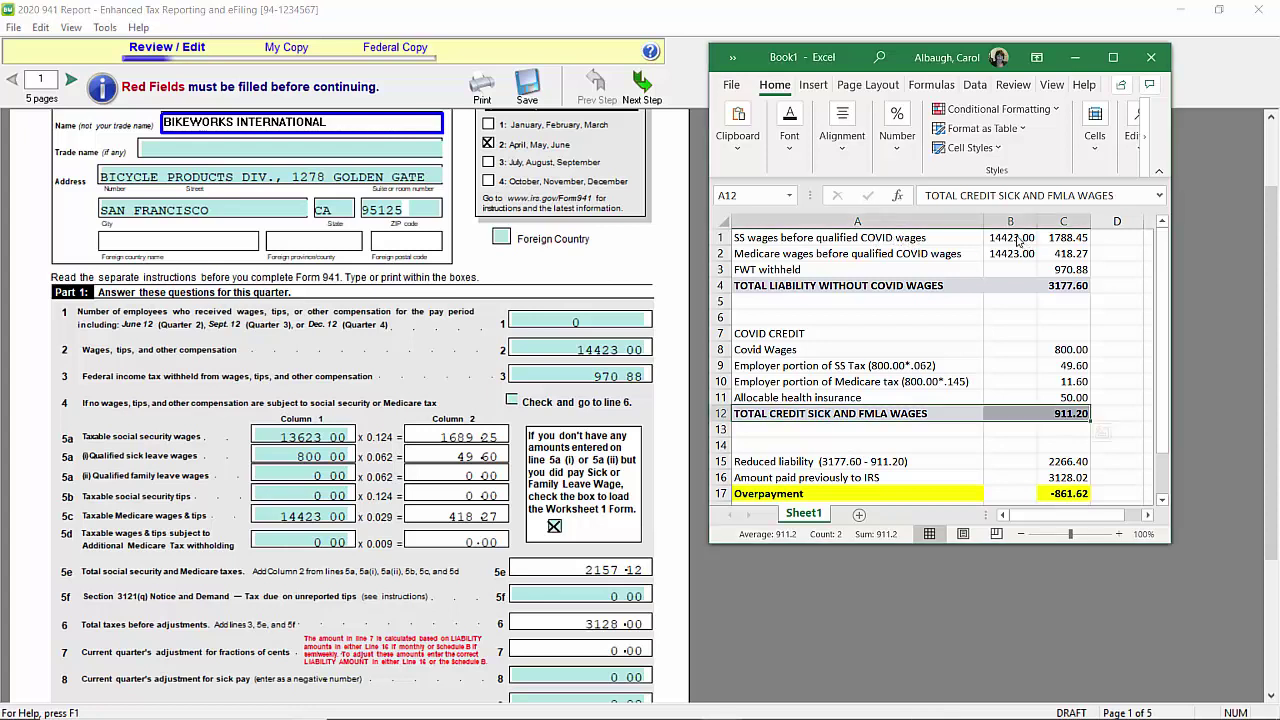
left_click(1086, 241)
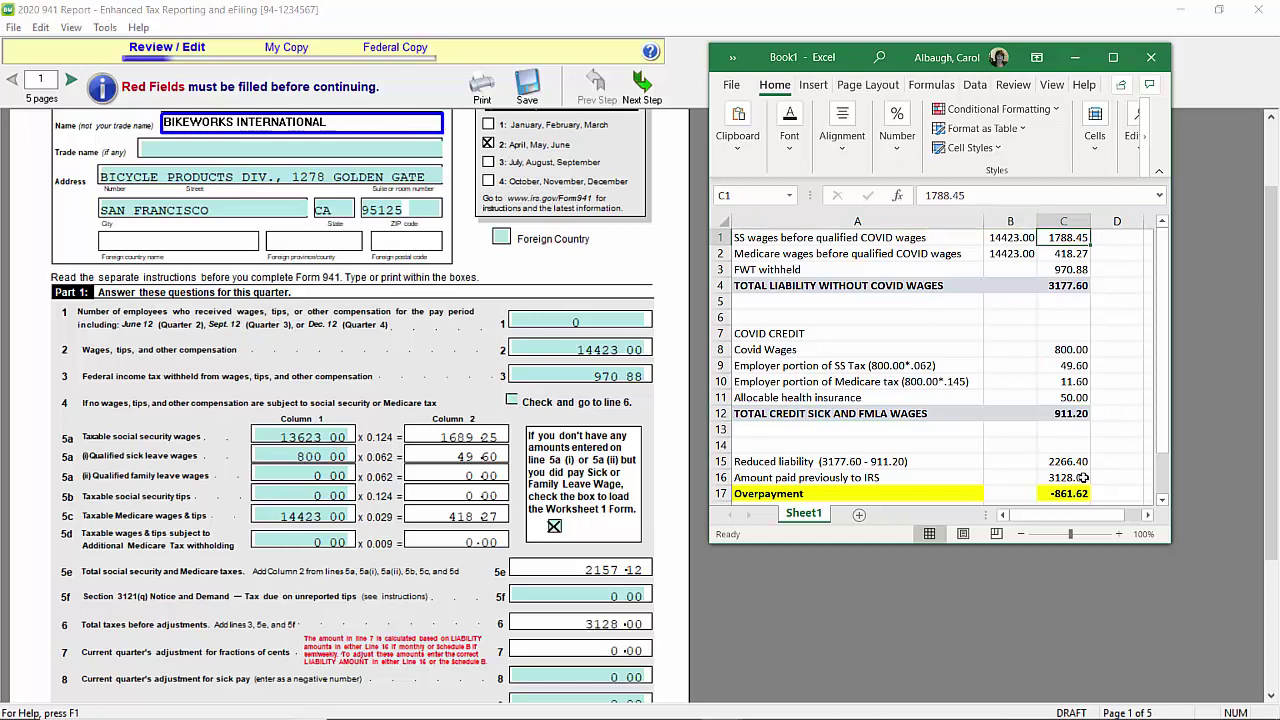
left_click(1010, 254)
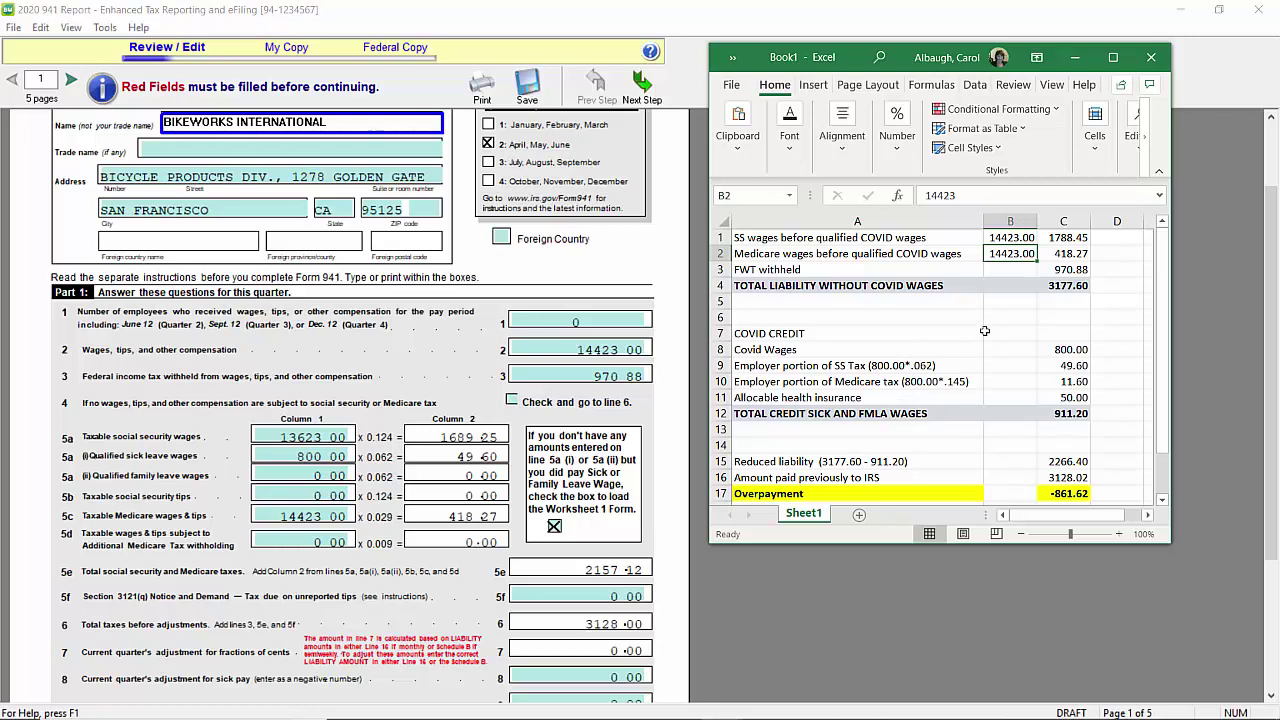
left_click(1070, 254)
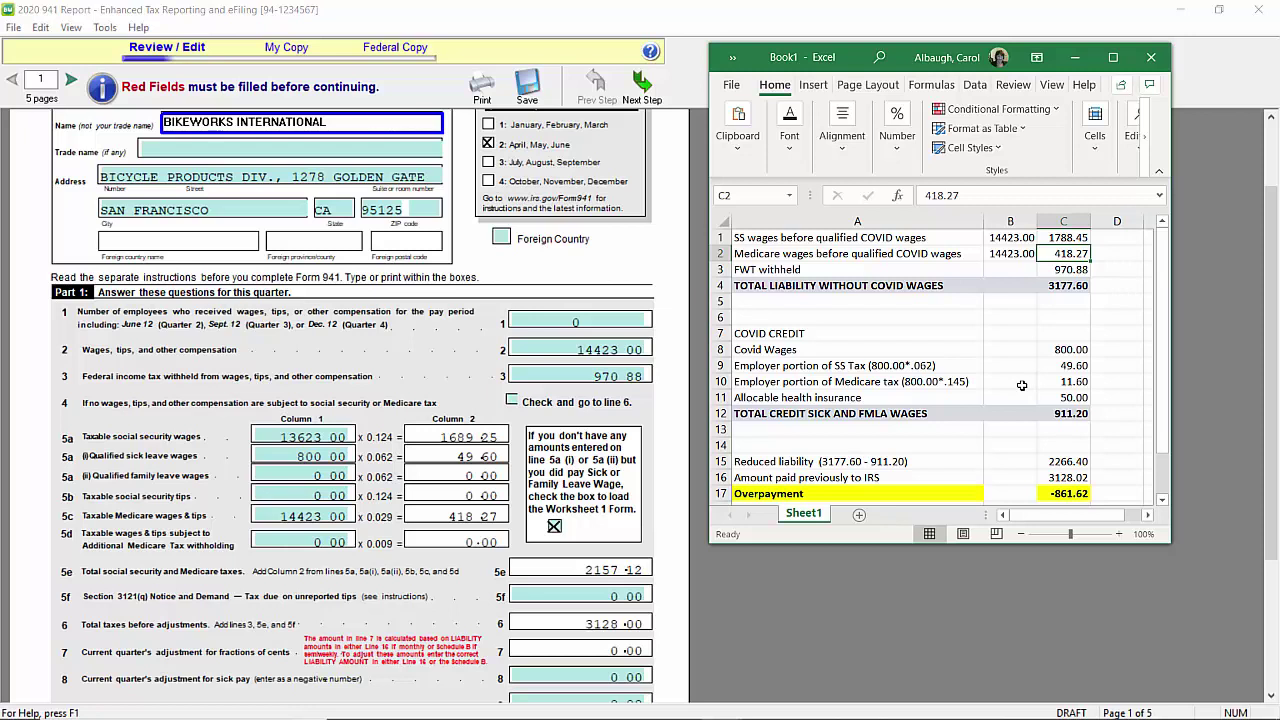
left_click(832, 270)
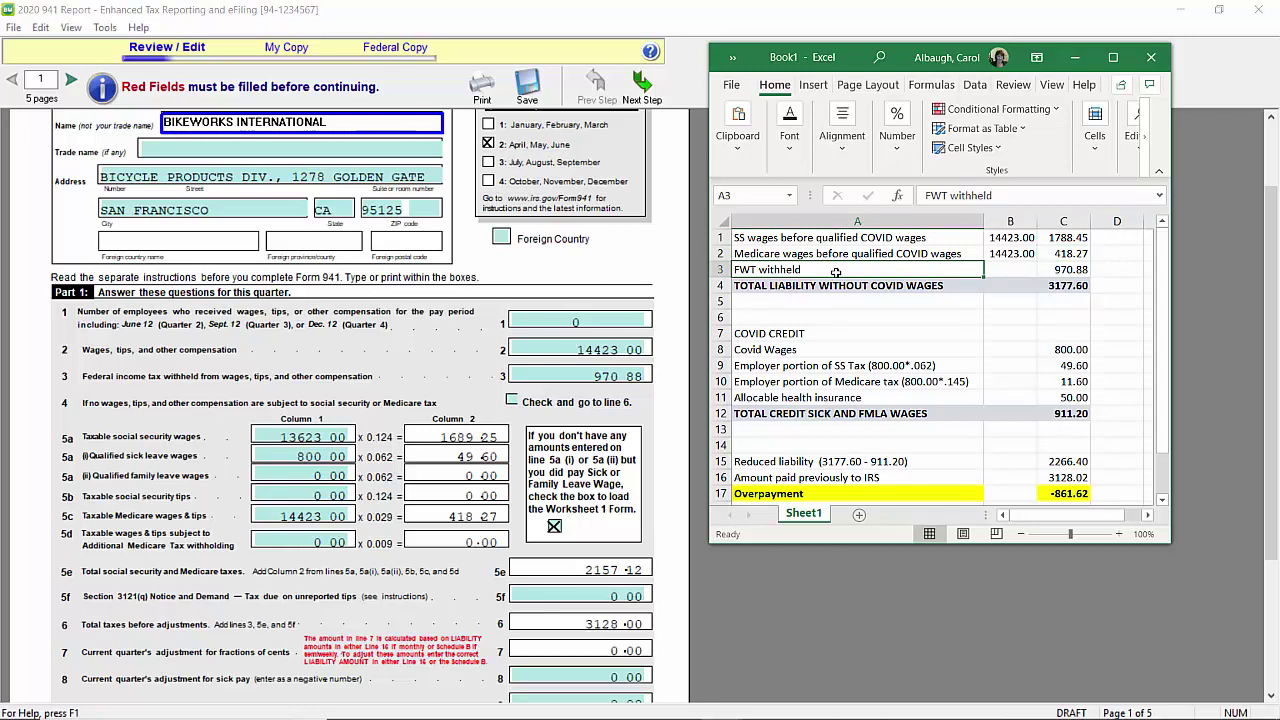
left_click(1074, 272)
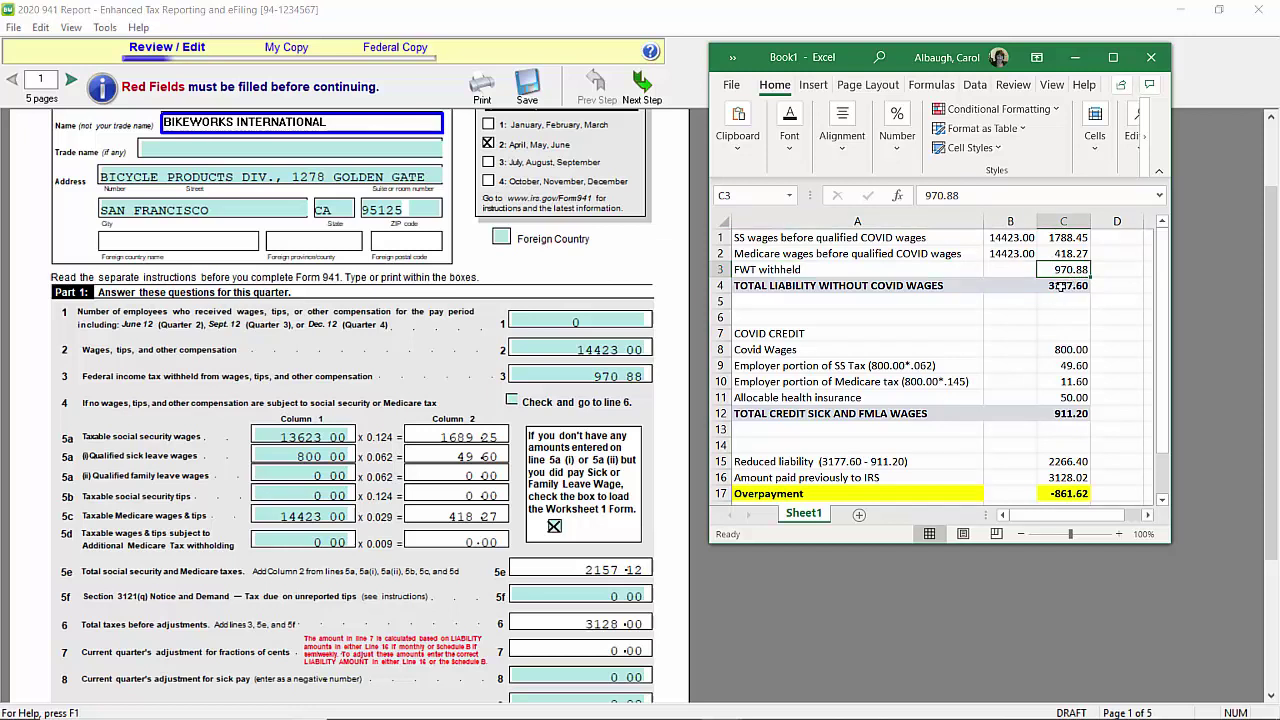
left_click(1062, 286)
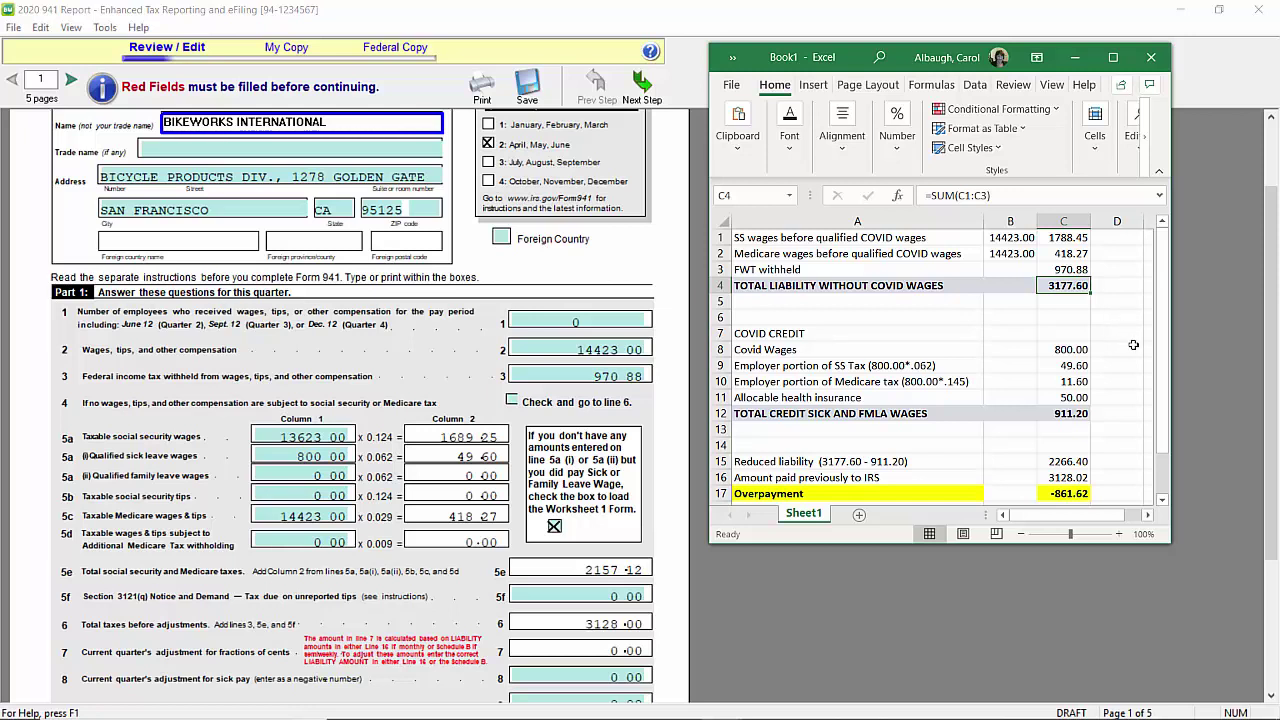
Step: Review the credit figures: Covid wages 800, 49.60, 11.60, health insurance 50.00, total 911.20
left_click(1064, 352)
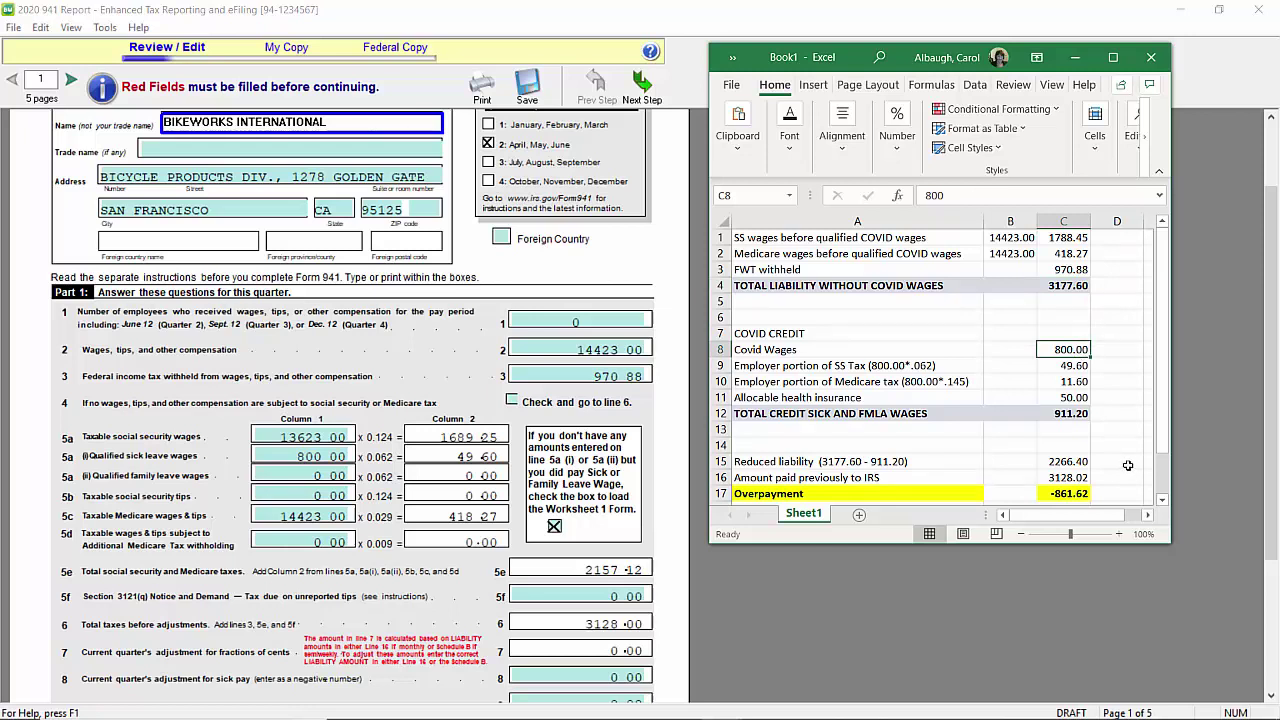
left_click(1080, 366)
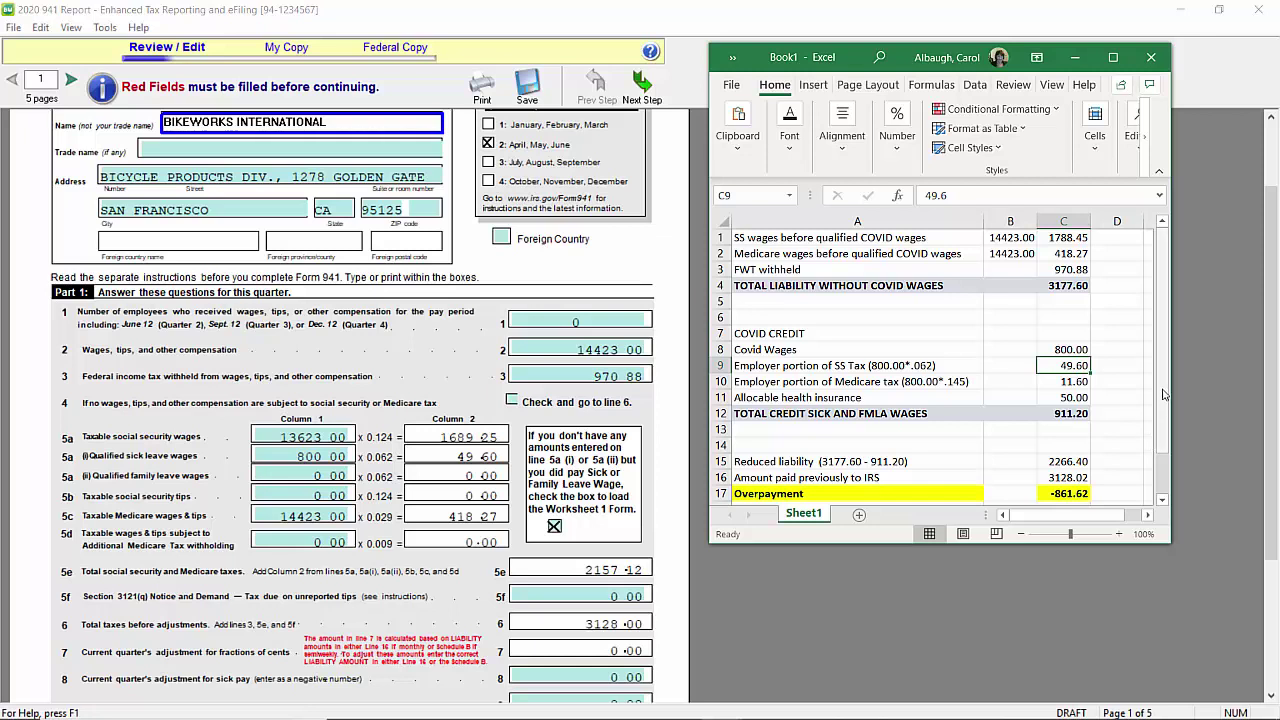
left_click(1080, 380)
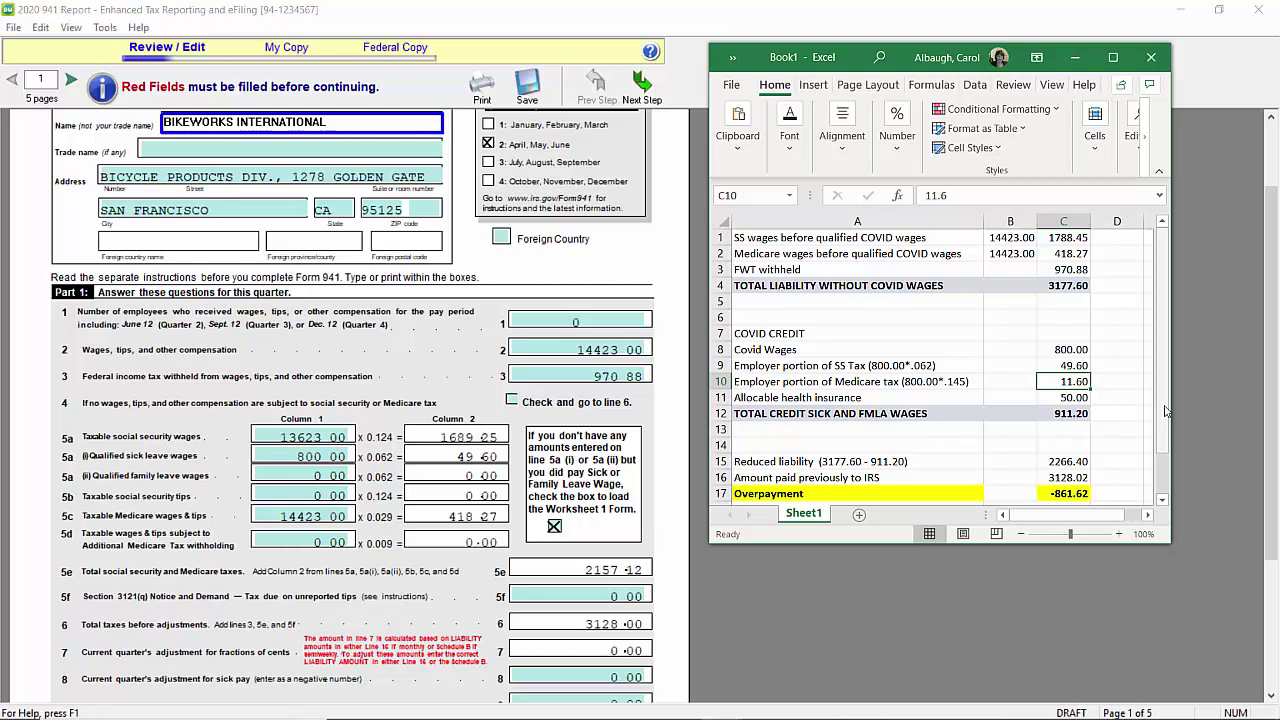
left_click(1079, 401)
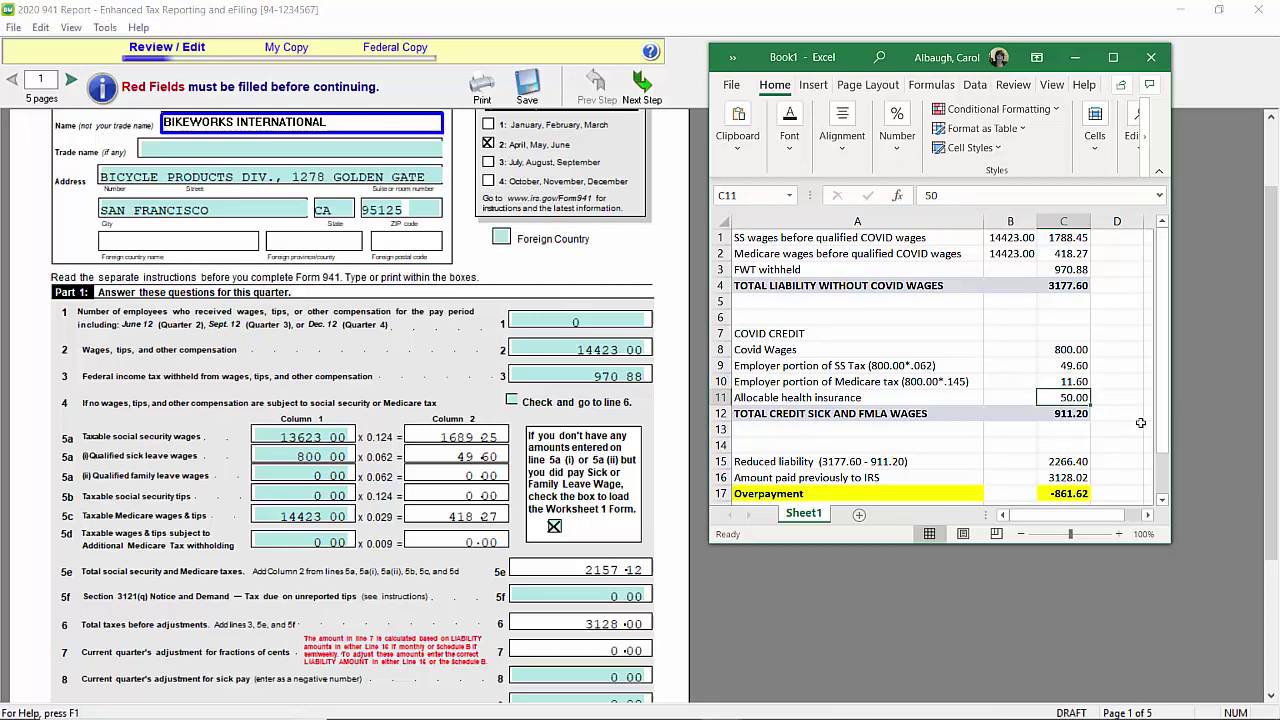
left_click(1078, 414)
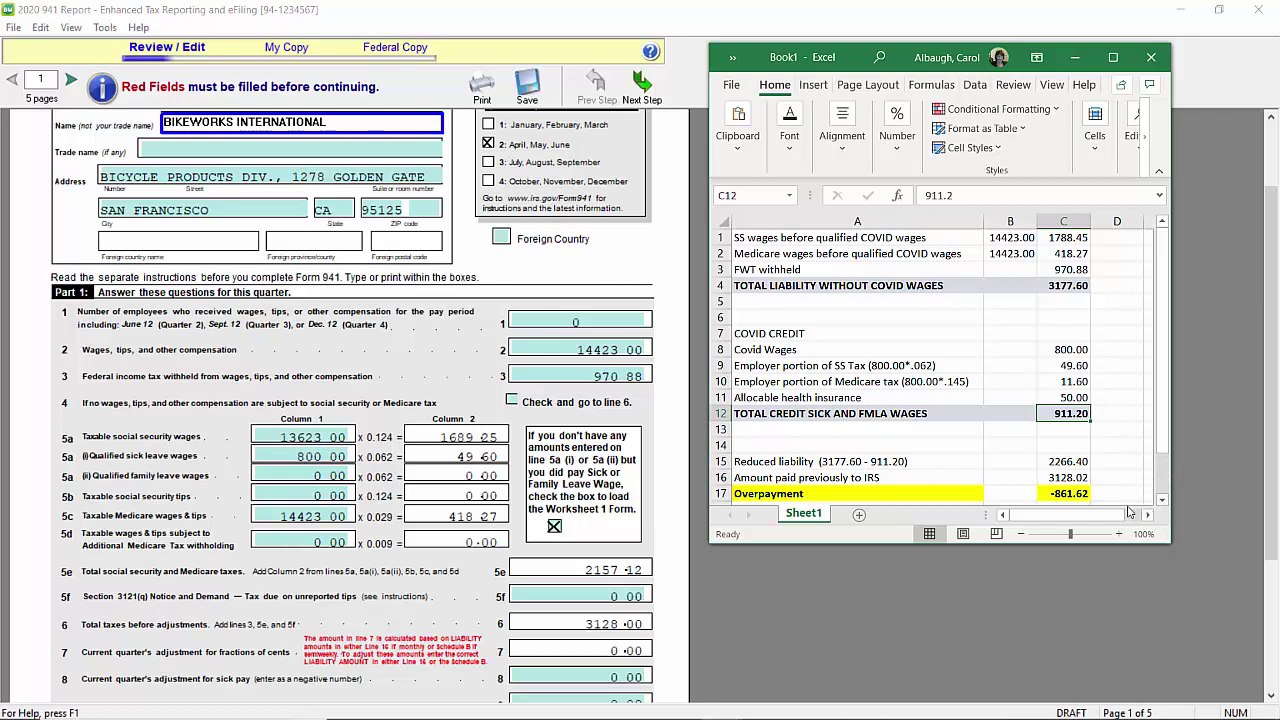
Step: Trace the C15 reduced liability formula: 3177.60 less 911.20 equals 2266.40
left_click(872, 462)
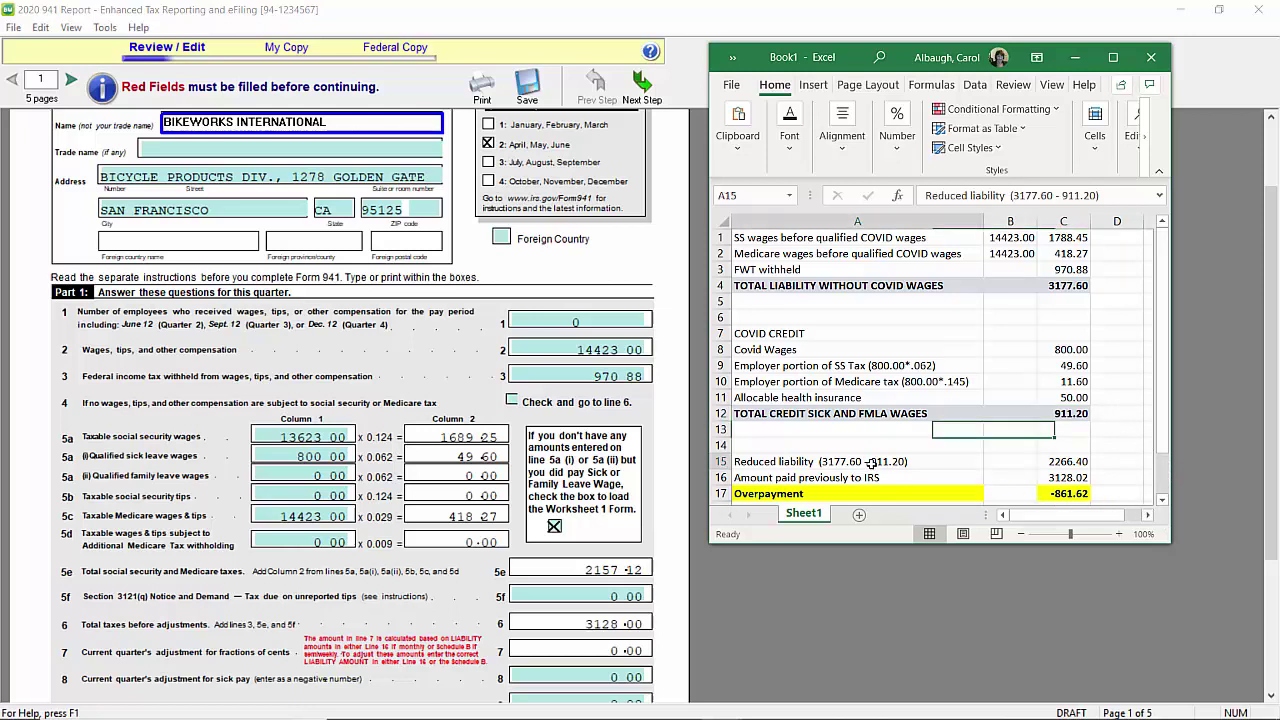
left_click(1080, 285)
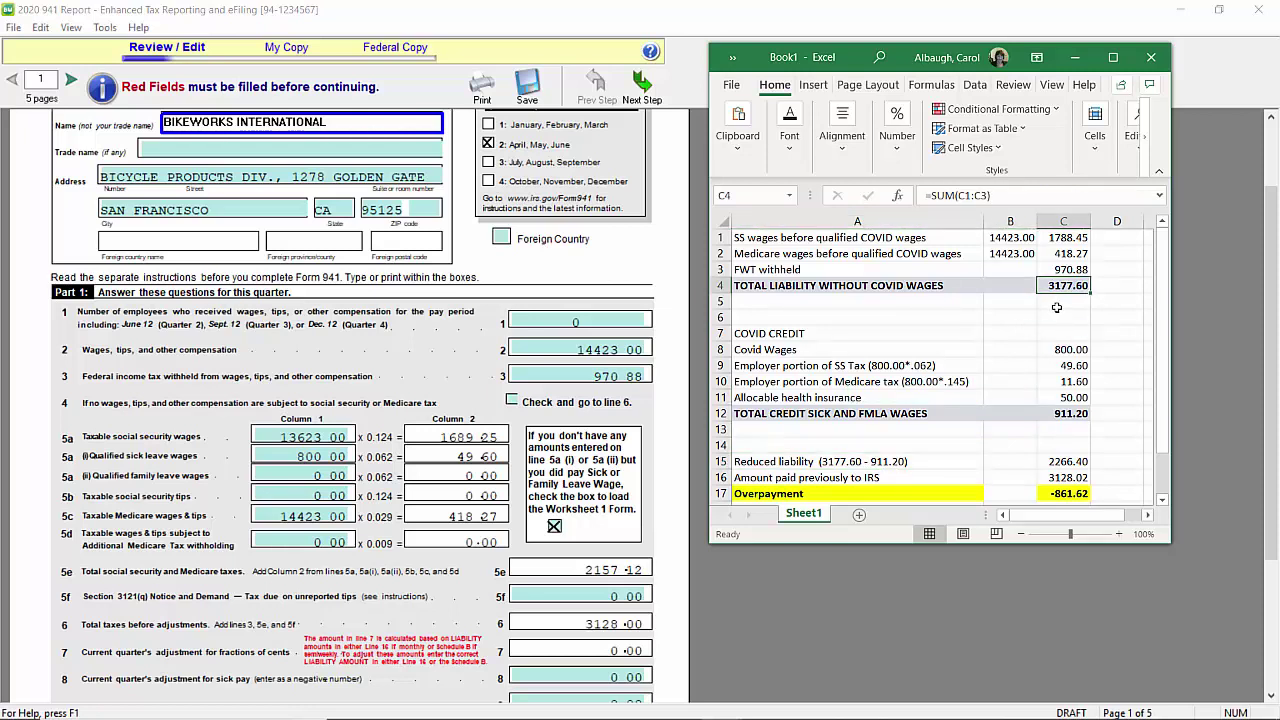
left_click(1072, 415)
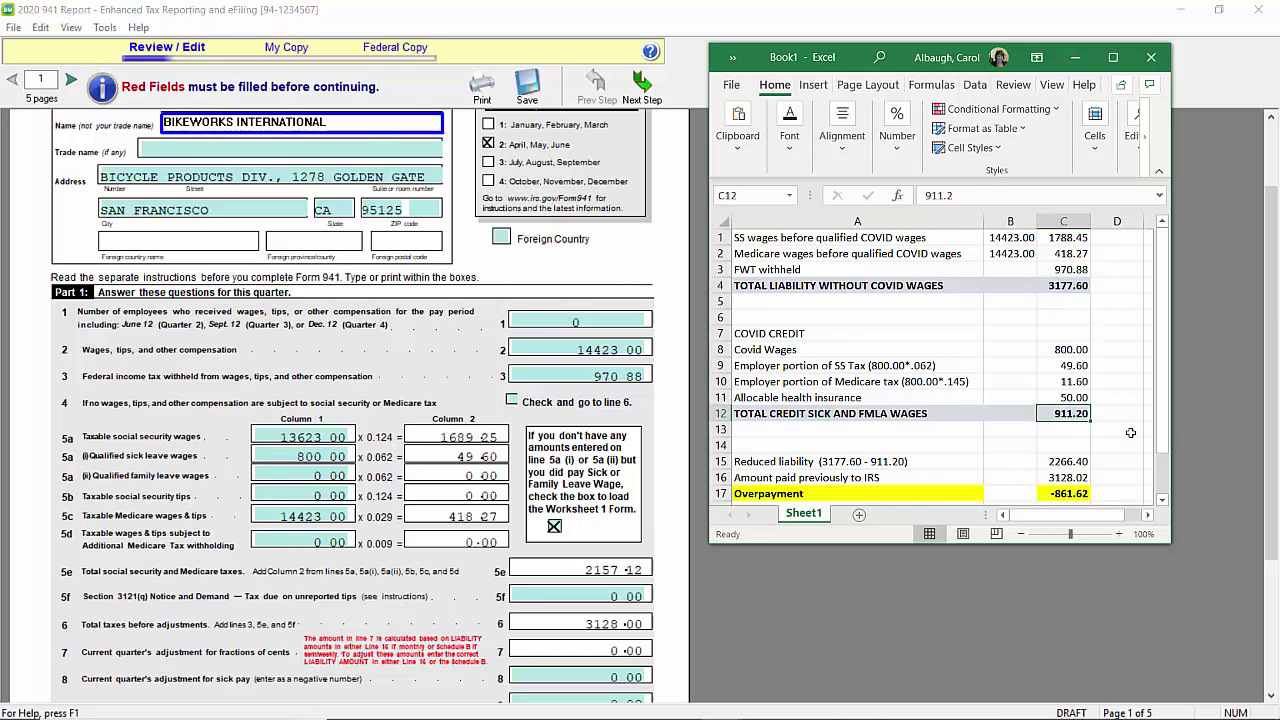
left_click(1070, 461)
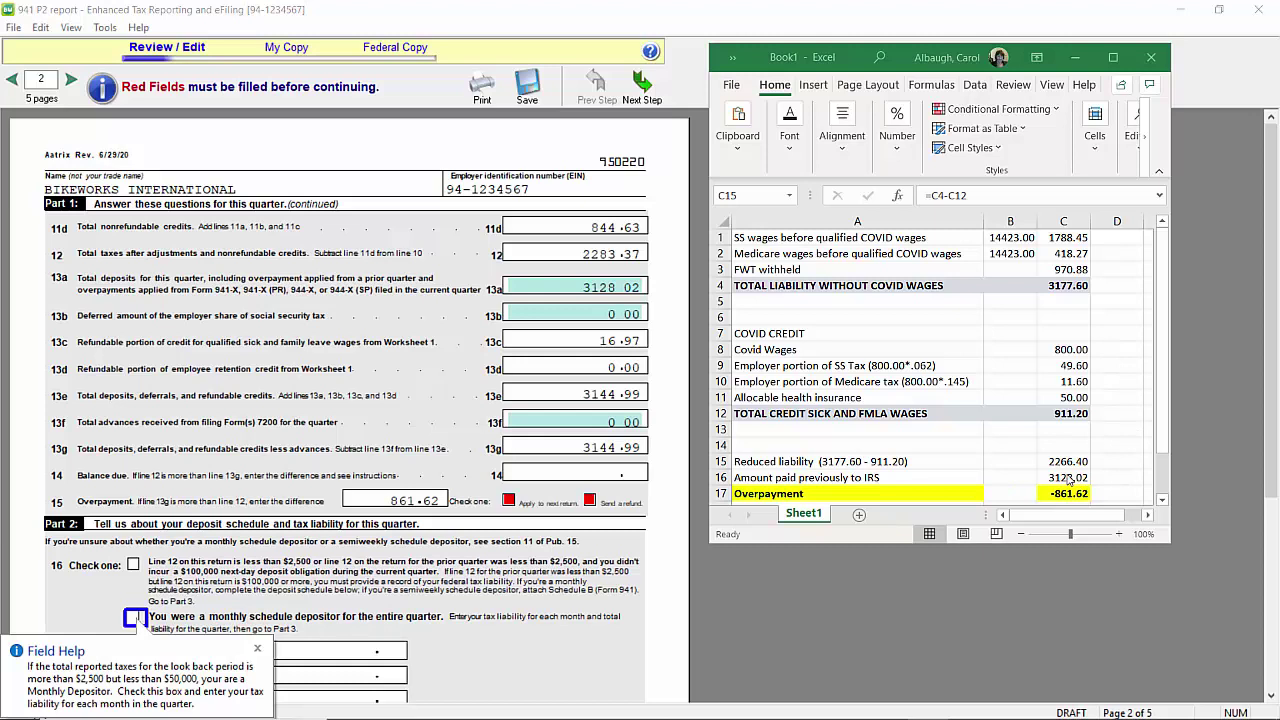
left_click(1068, 477)
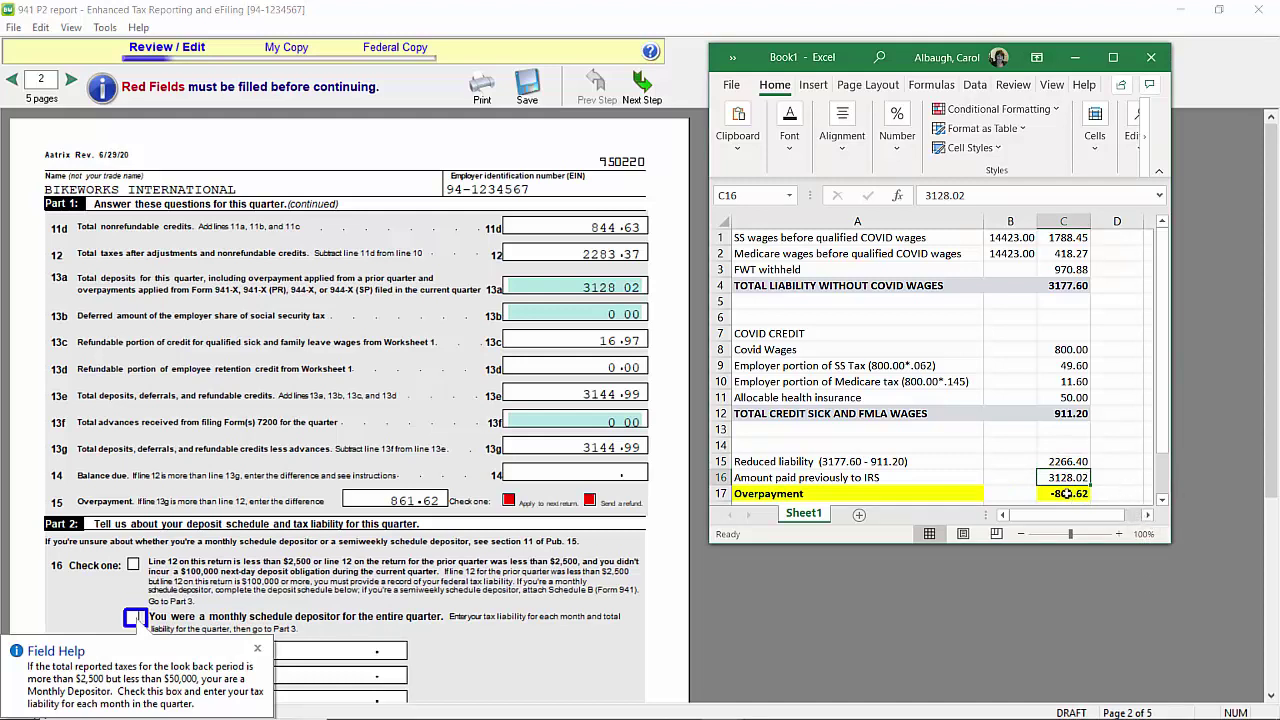
left_click(1068, 461)
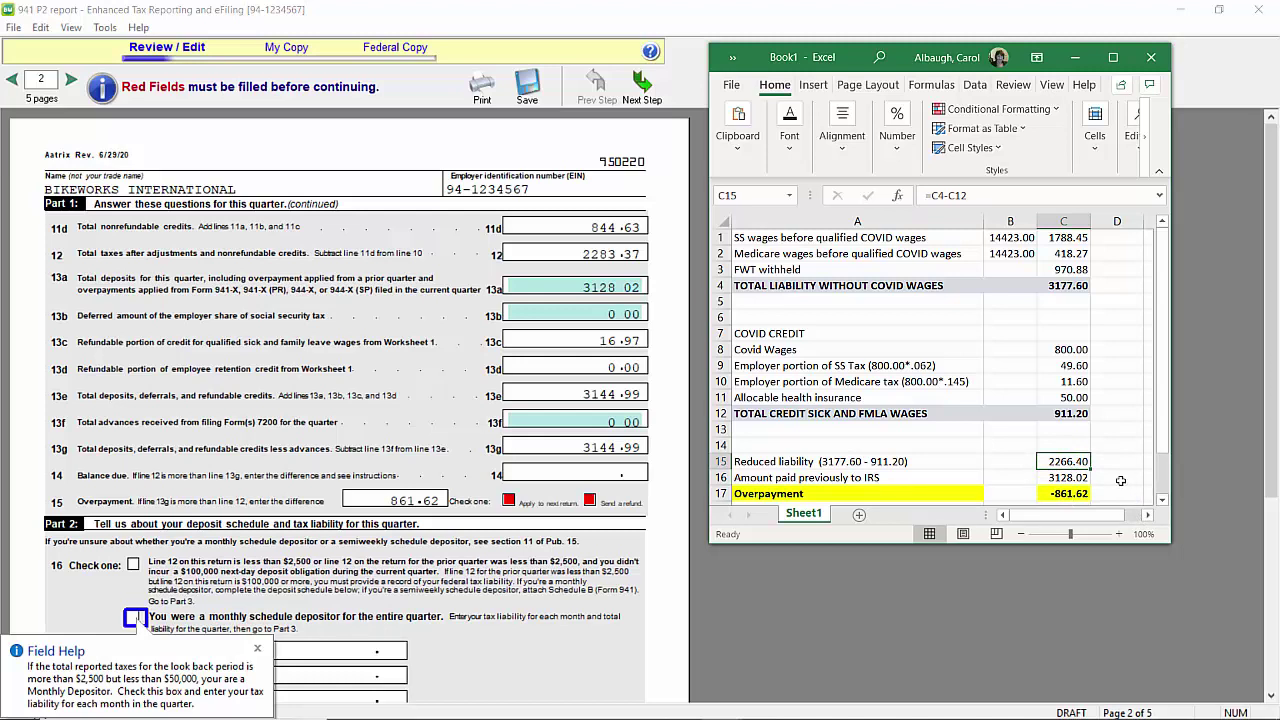
left_click(1044, 476)
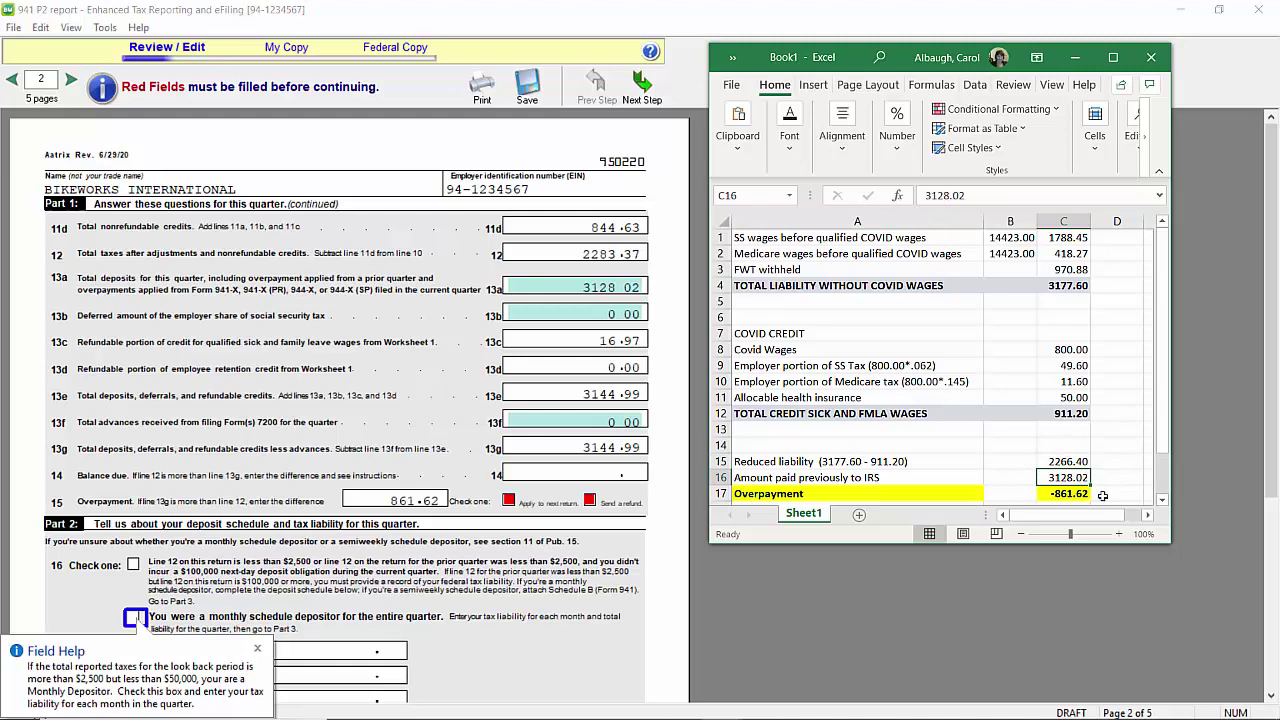
left_click(1056, 494)
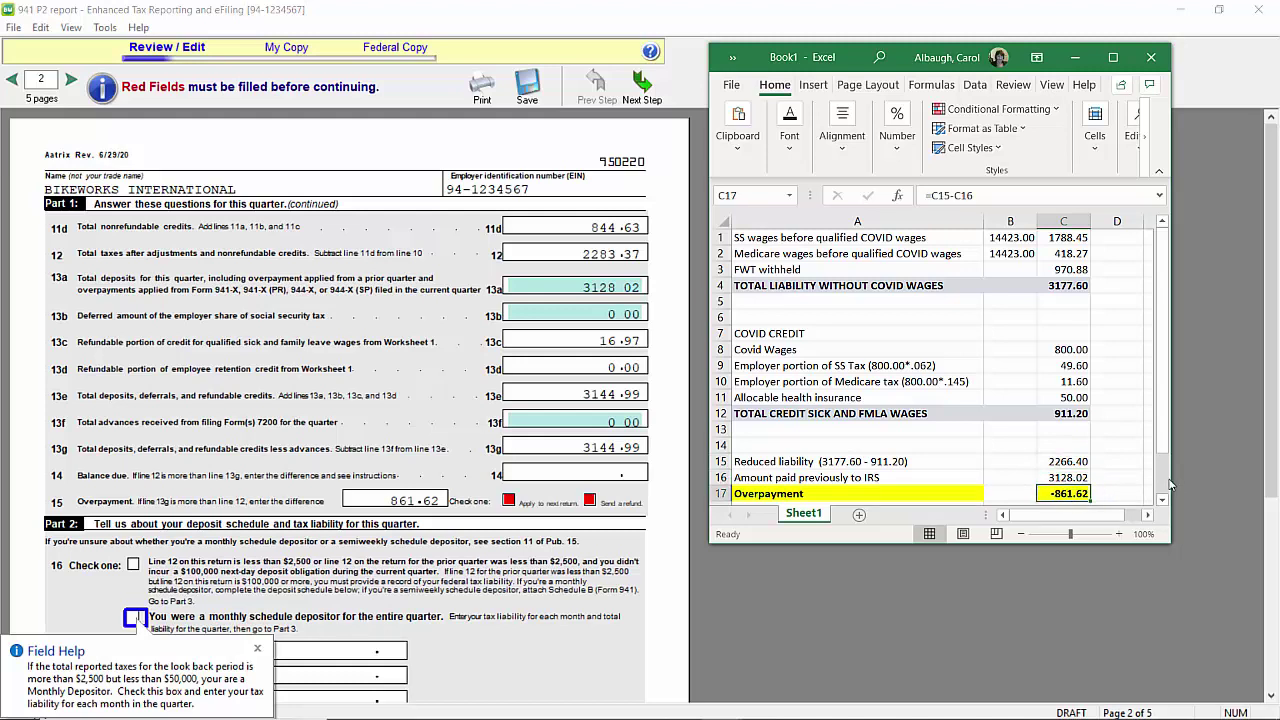